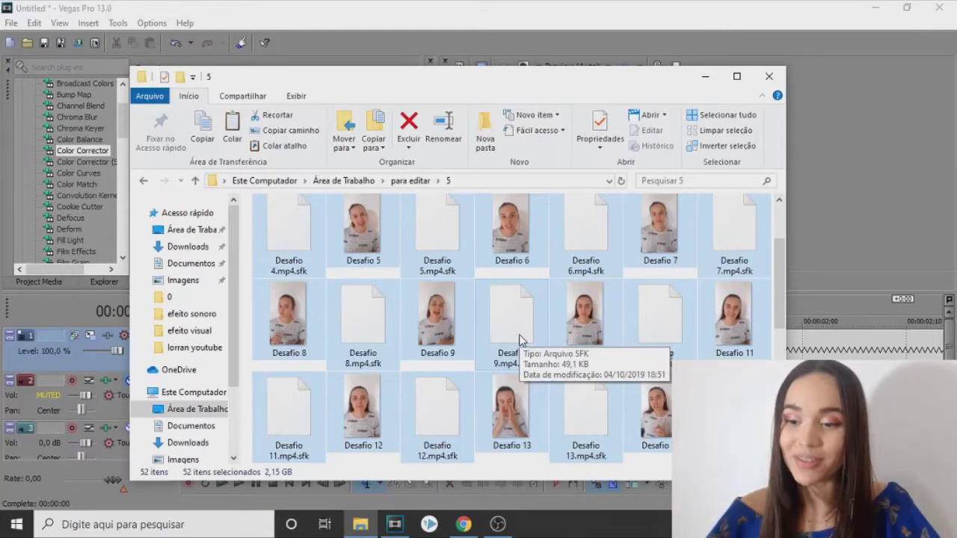
# Place the selected Desafio video files from folder 5 at the start of the first video track
pyautogui.moveTo(510, 302); pyautogui.dragTo(198, 359)
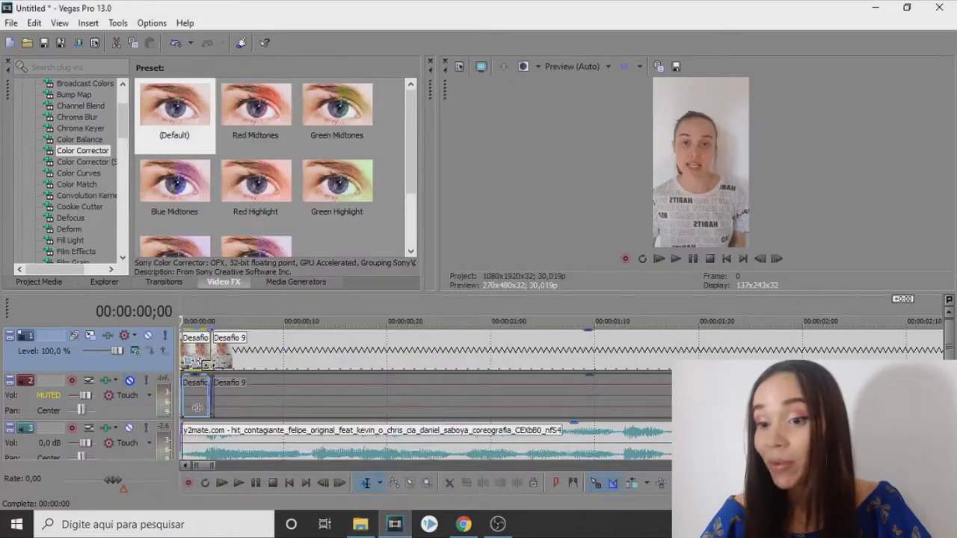
pyautogui.click(197, 408)
pyautogui.scroll(6, 197, 407)
pyautogui.scroll(-5, 351, 405)
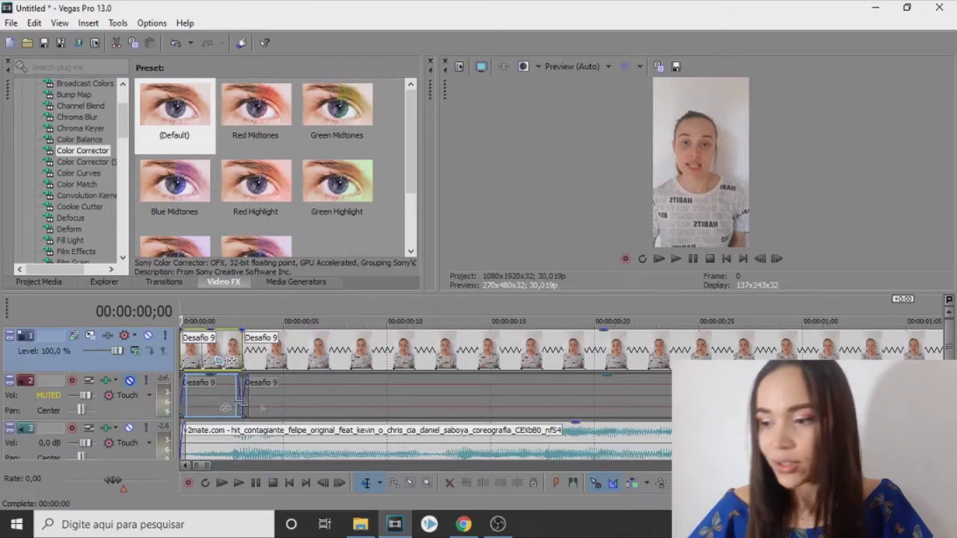
# Unmute the clips' audio track and mute it again, and preview the opening seconds of the timeline
pyautogui.click(129, 382)
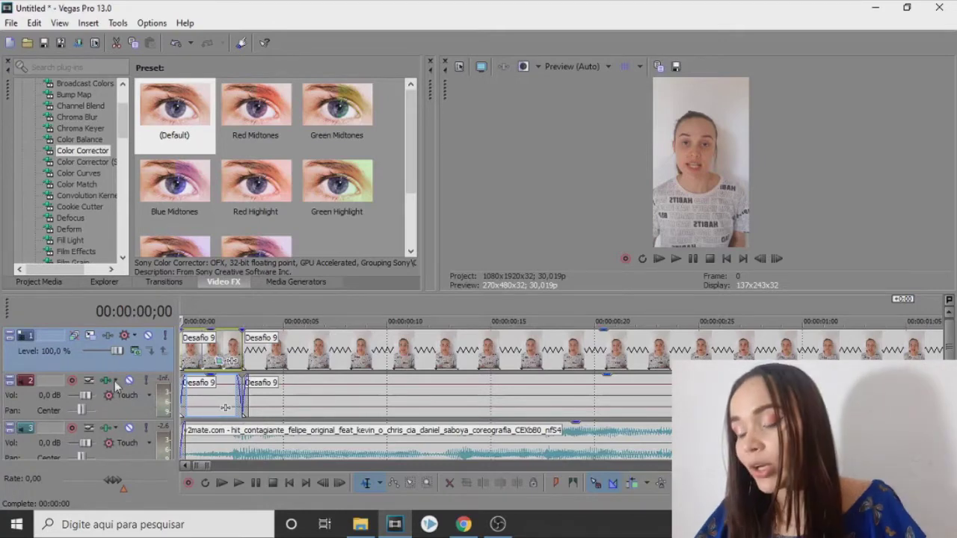
pyautogui.click(129, 380)
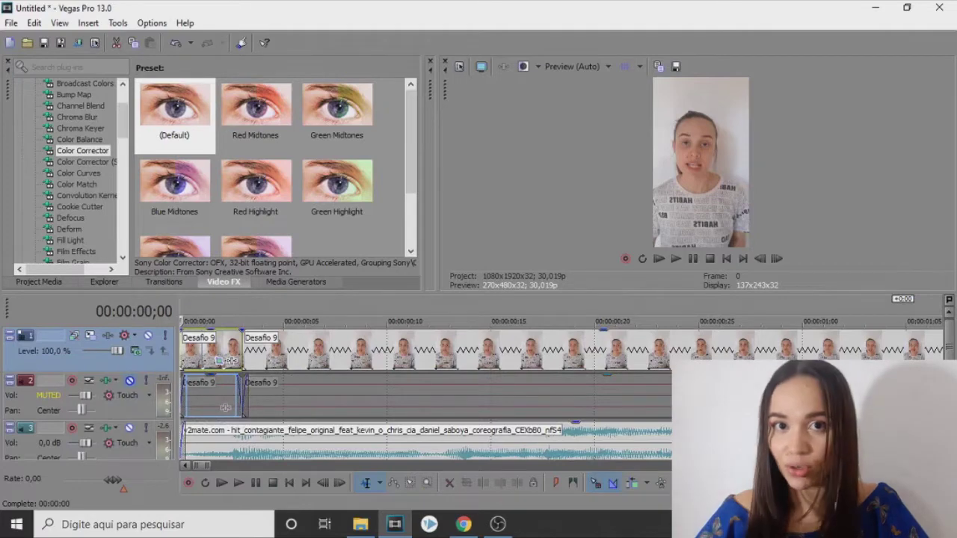
pyautogui.scroll(-5, 225, 408)
pyautogui.click(691, 259)
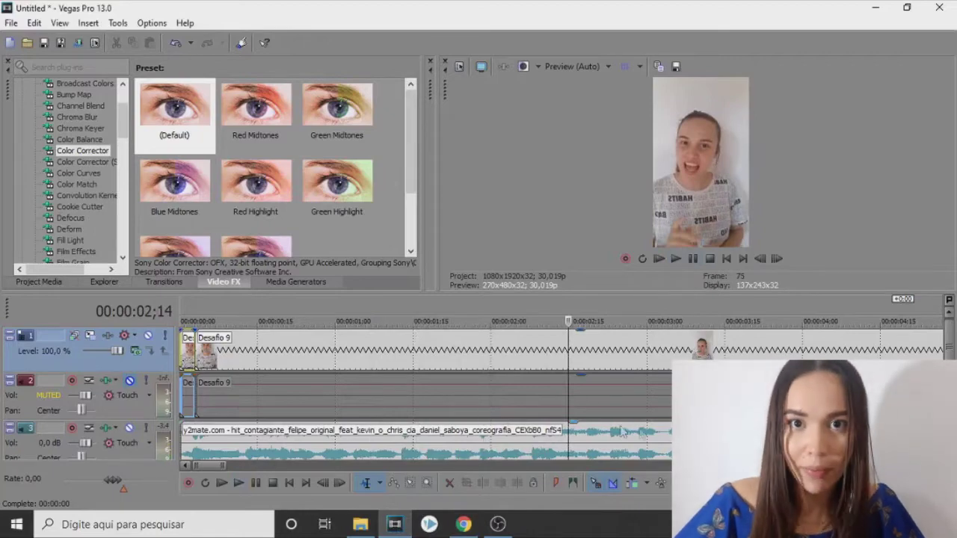
# Switch to Chrome and search YouTube for "musica hit contagiante"
pyautogui.click(462, 522)
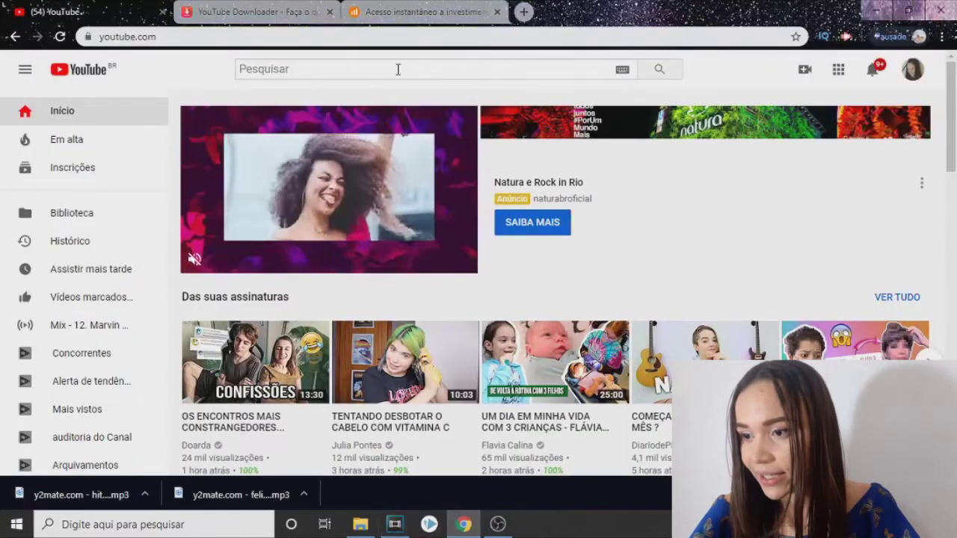
pyautogui.click(398, 69)
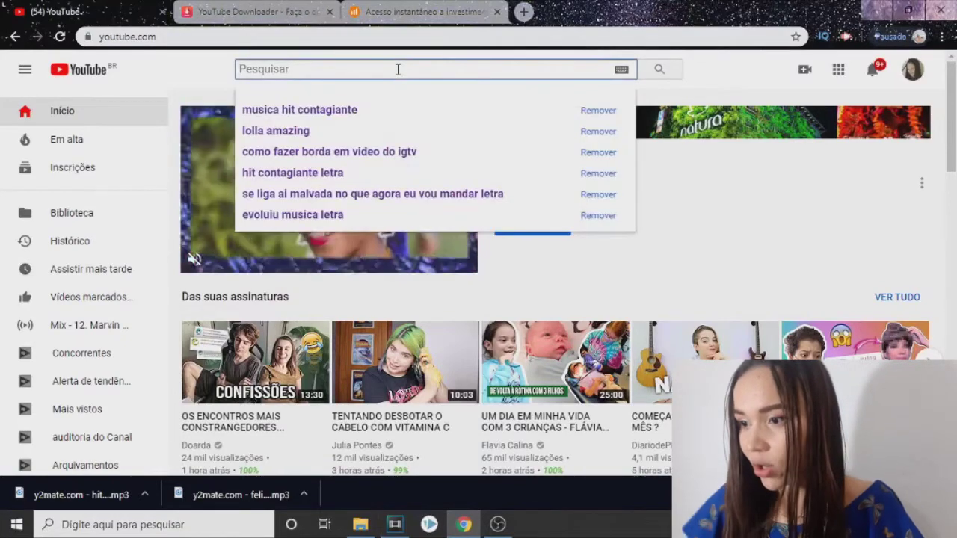
pyautogui.click(326, 111)
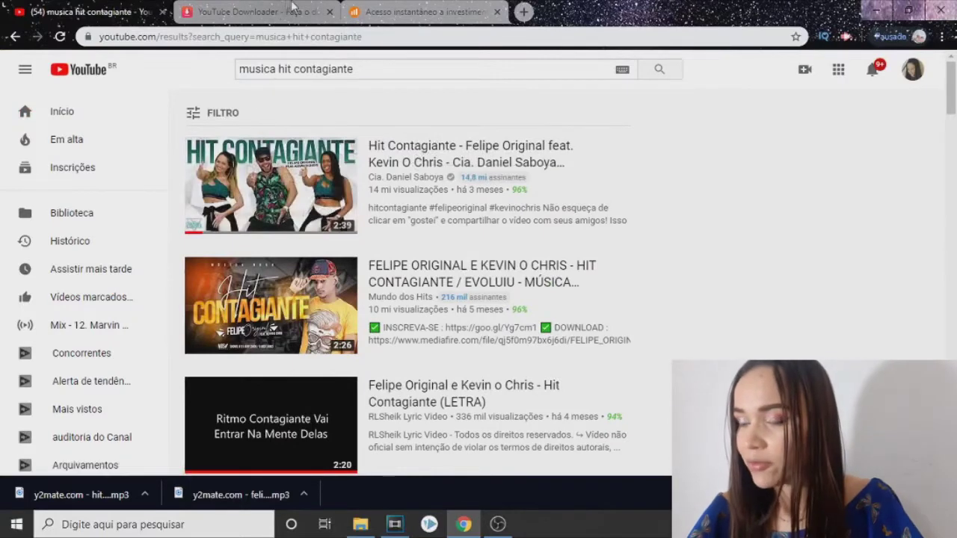
# Search Google for "baixar video youtube" in the downloader's browser tab and open the y2mate.com result
pyautogui.click(217, 11)
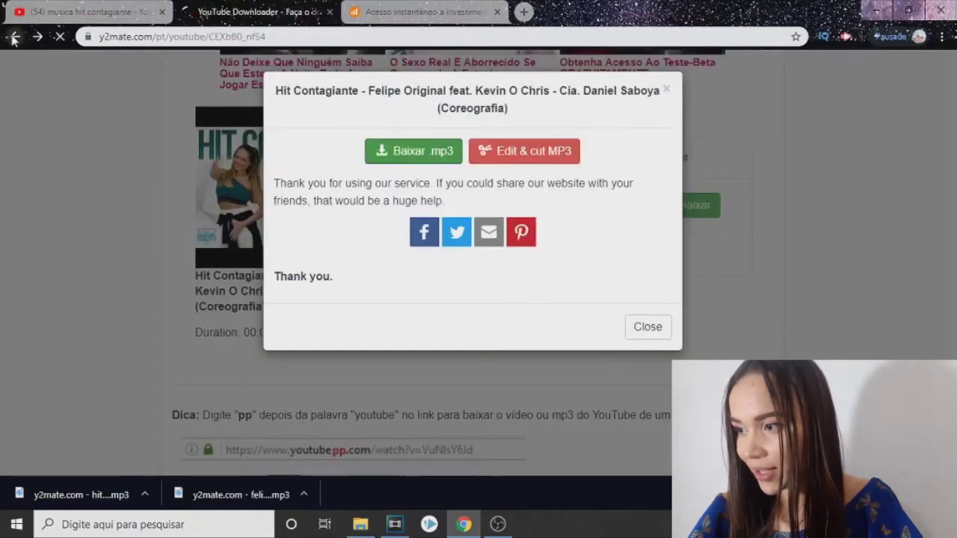
pyautogui.click(13, 39)
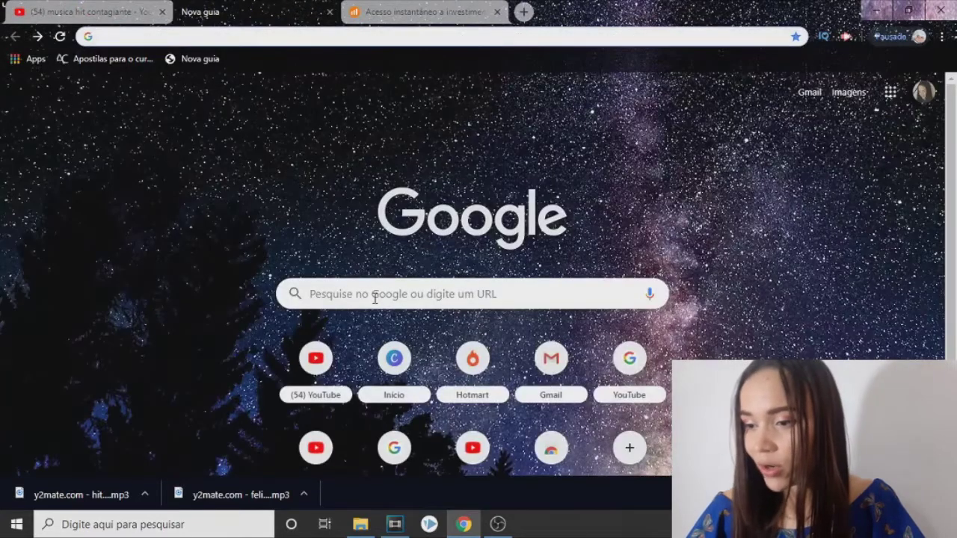
pyautogui.click(375, 297)
pyautogui.write('BAIXAR')
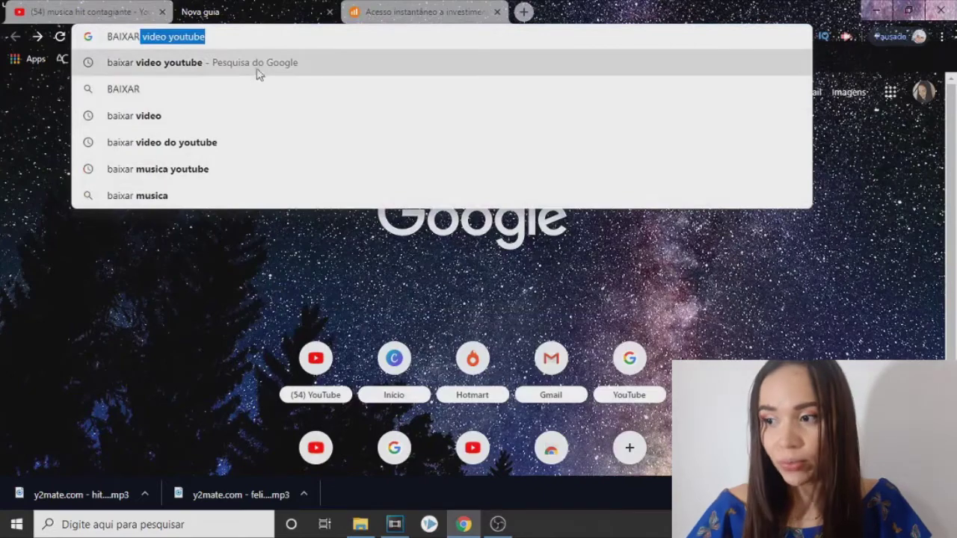
pyautogui.click(259, 65)
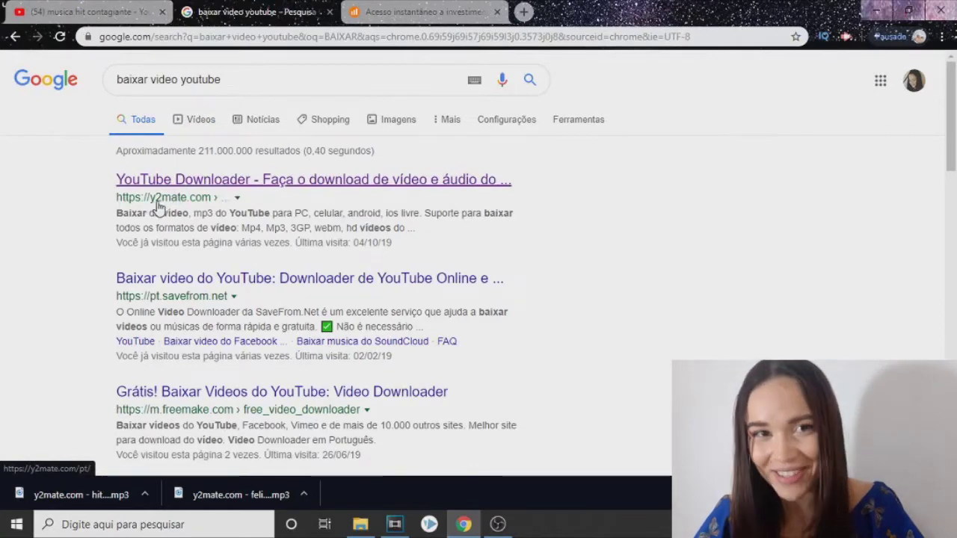
pyautogui.click(209, 183)
# Paste the link of YouTube's "Hit Contagiante - Felipe Original feat. Kevin O Chris" video into the y2mate downloader and start the conversion
pyautogui.click(82, 11)
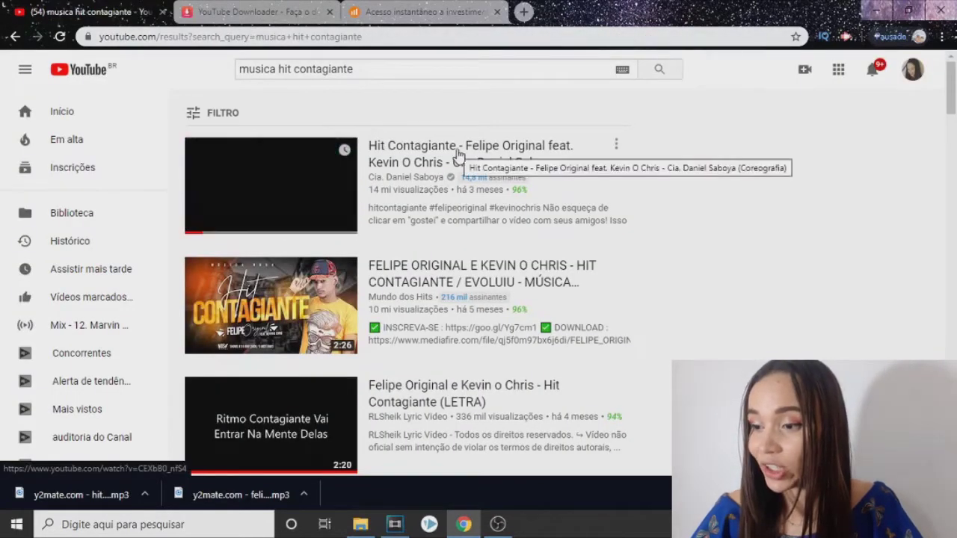
pyautogui.click(271, 6)
pyautogui.rightClick(243, 297)
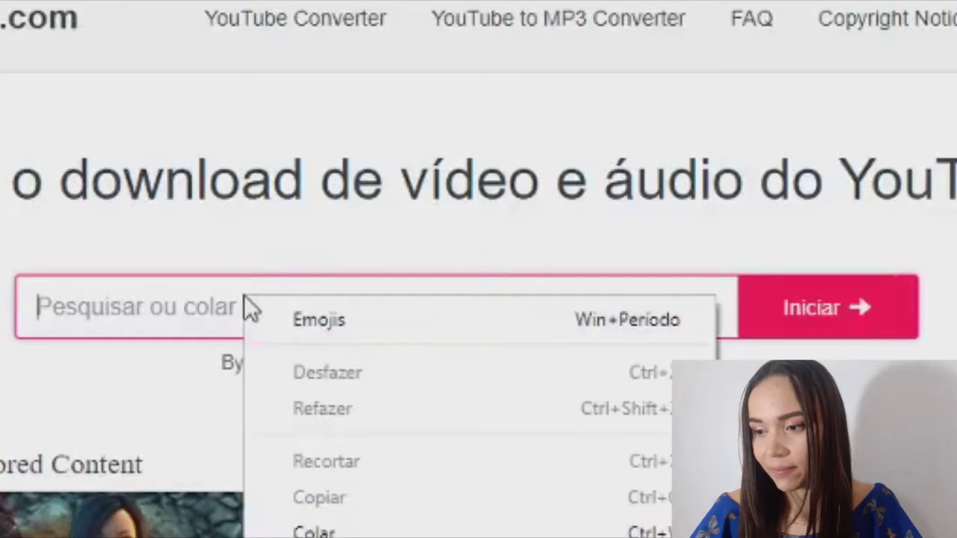
pyautogui.click(344, 531)
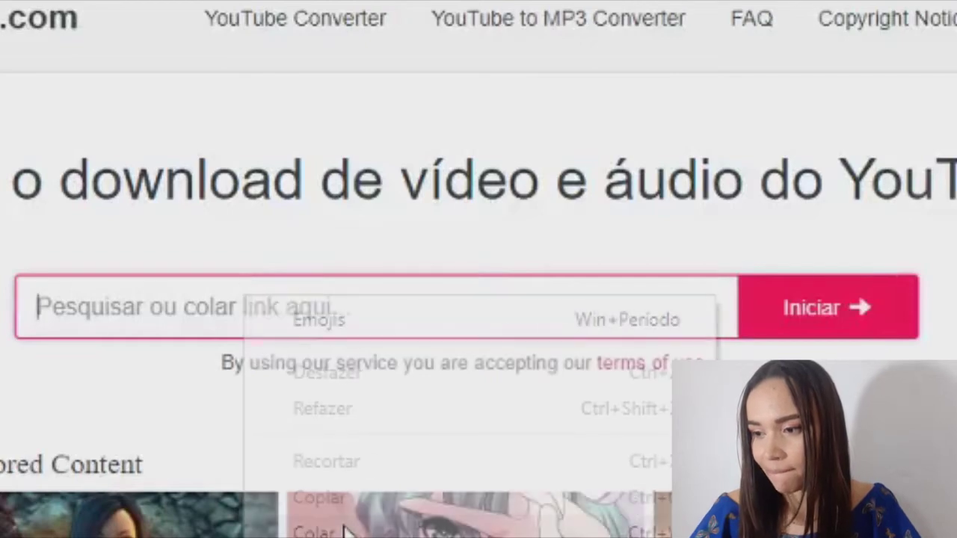
pyautogui.click(824, 321)
# Download the song as a 128kbps .mp3 file and close the advertising page that opens
pyautogui.scroll(-4, 821, 328)
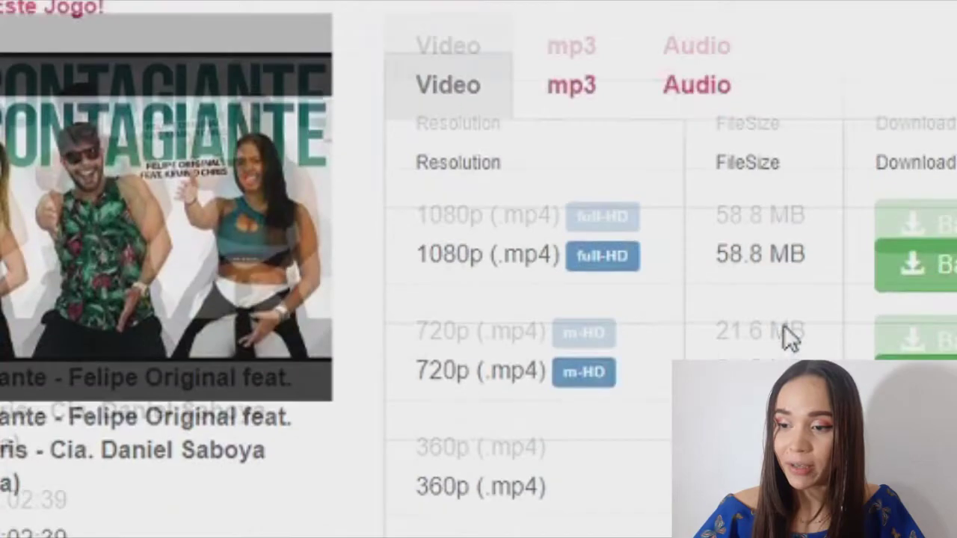
pyautogui.scroll(-2, 779, 341)
pyautogui.scroll(4, 780, 342)
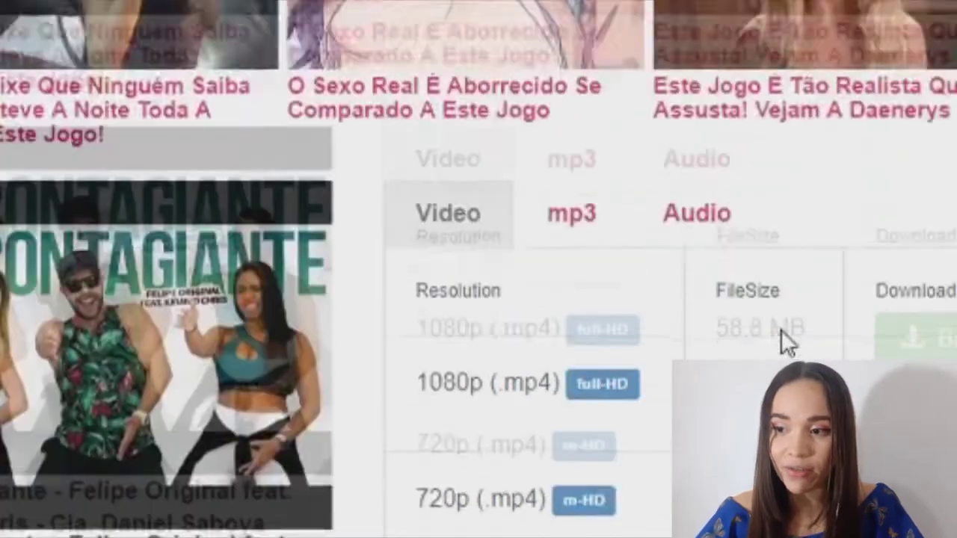
pyautogui.scroll(-2, 779, 341)
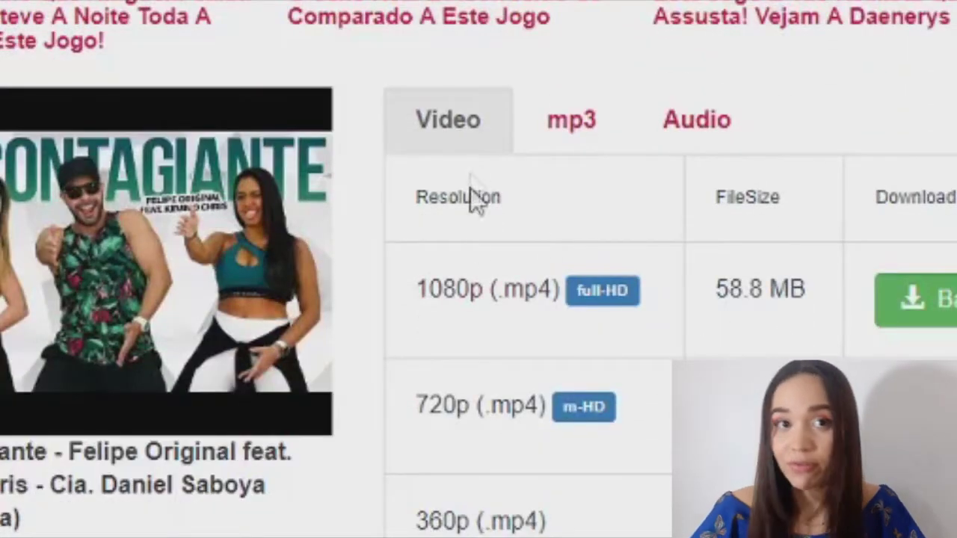
pyautogui.click(577, 150)
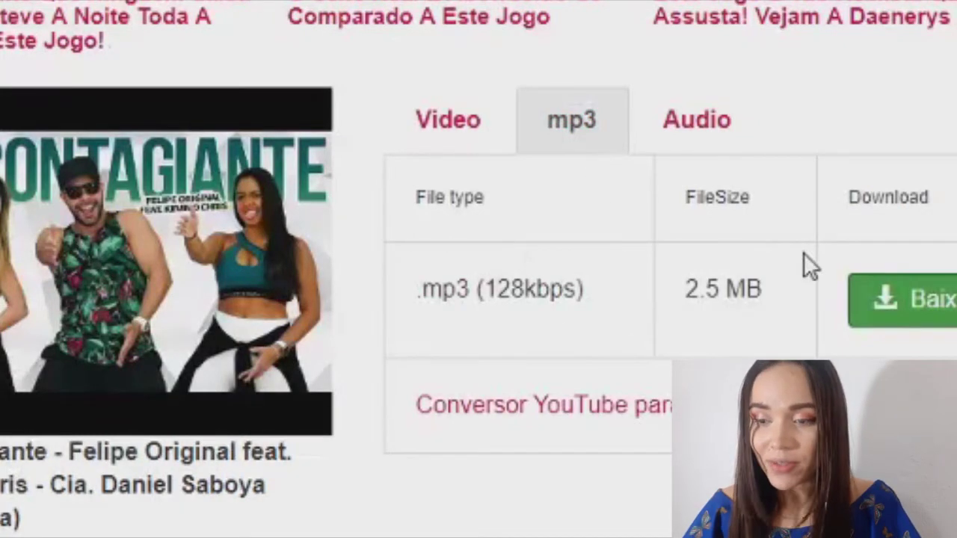
pyautogui.click(943, 297)
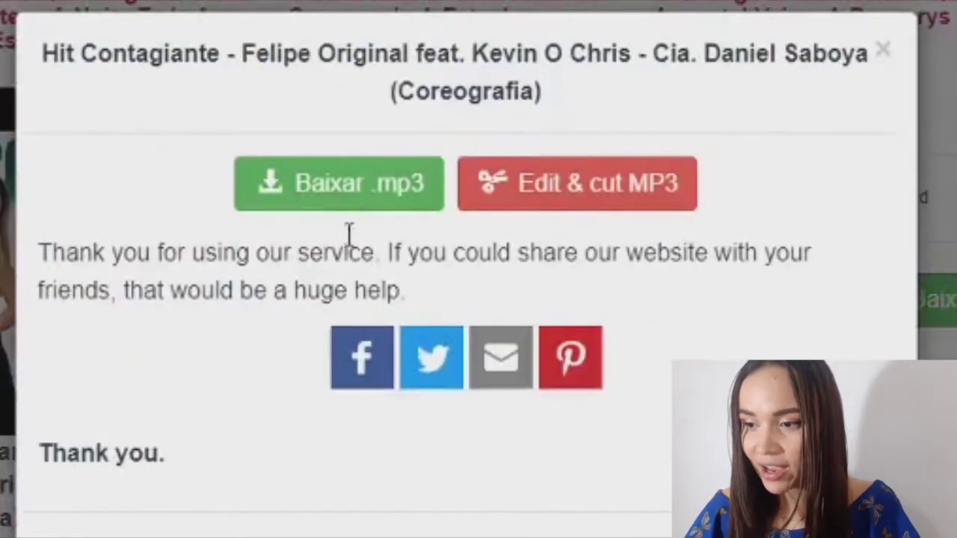
pyautogui.click(317, 193)
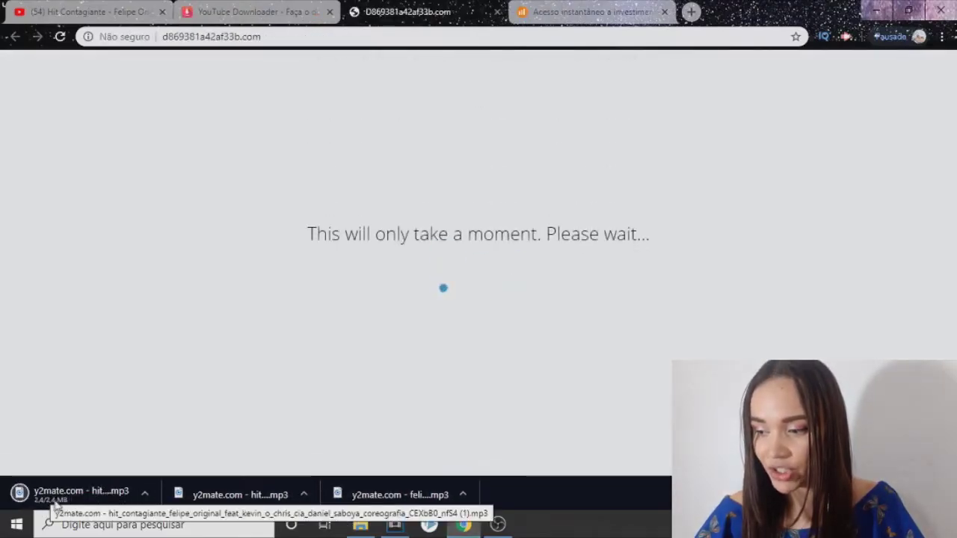
pyautogui.click(496, 15)
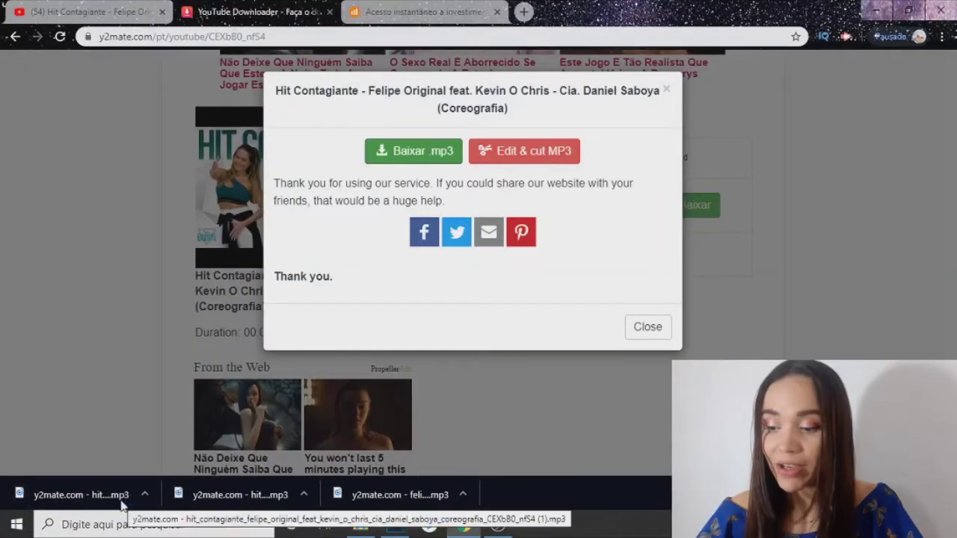
# Switch to Vegas Pro and browse the Downloads folder for the song's MP3 with the Open command
pyautogui.click(394, 526)
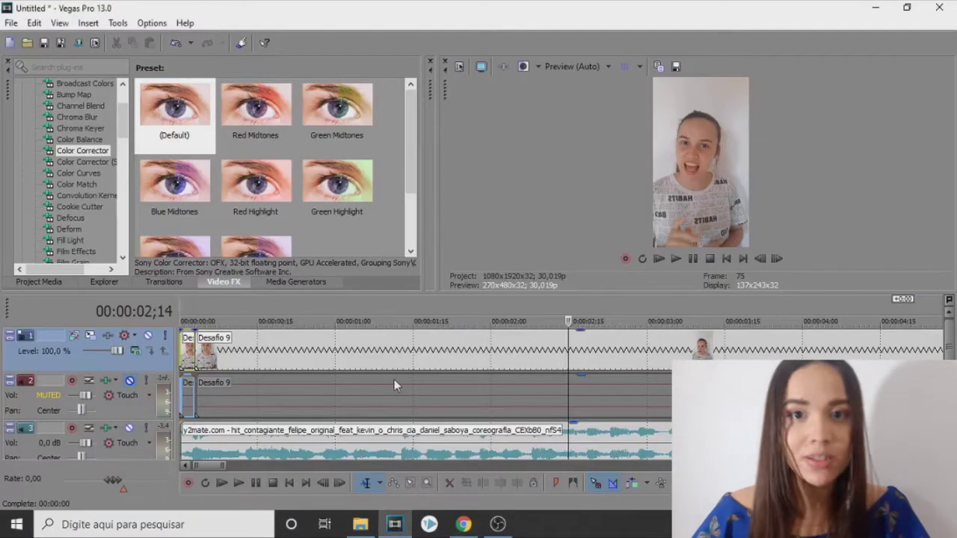
pyautogui.click(11, 24)
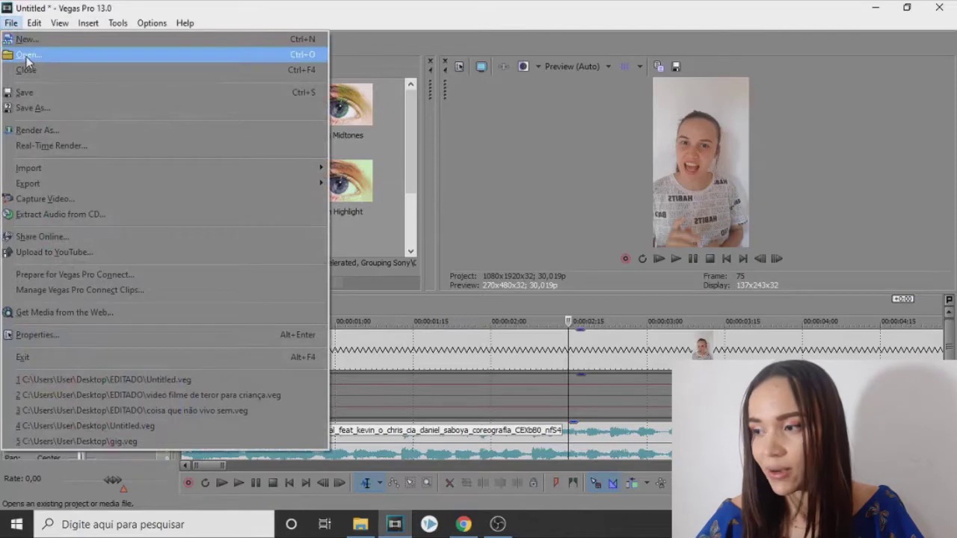
pyautogui.click(26, 57)
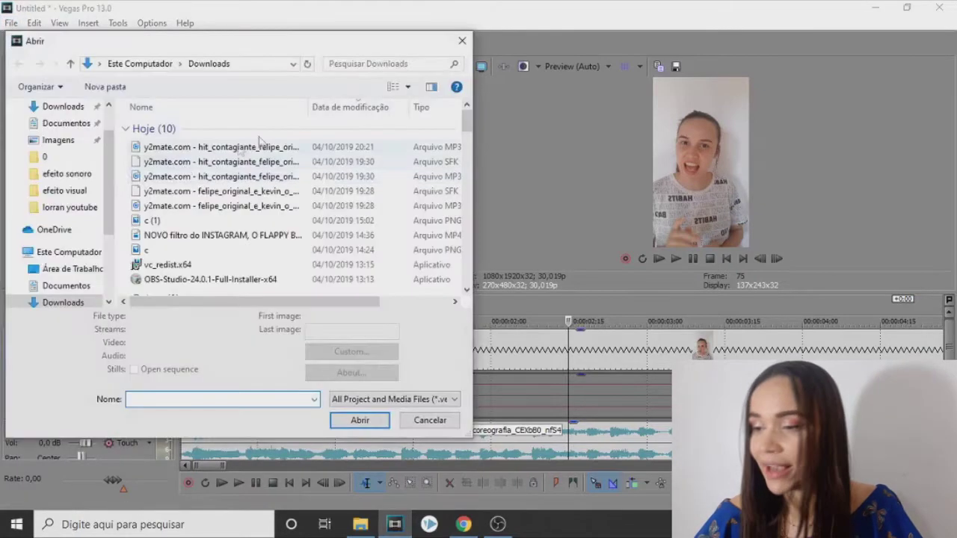
pyautogui.click(58, 108)
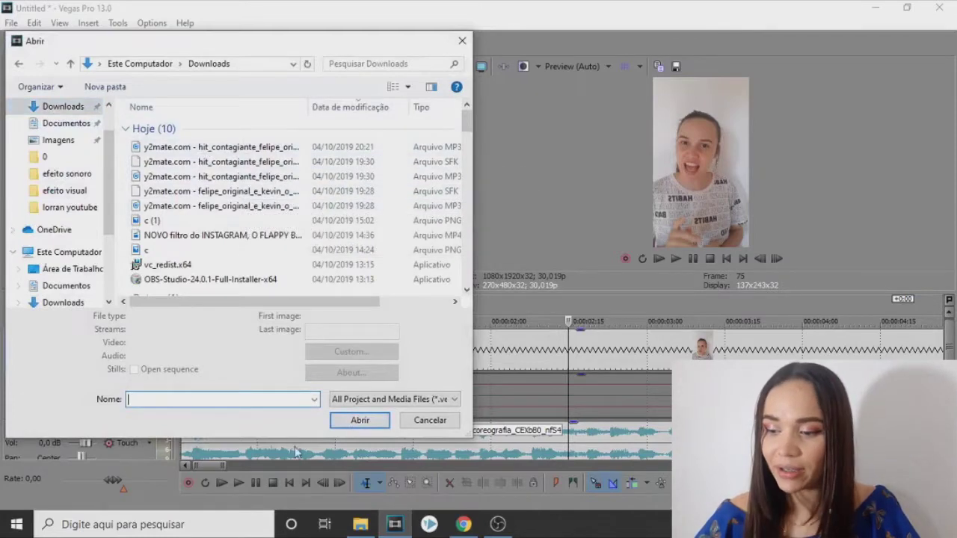
pyautogui.click(360, 422)
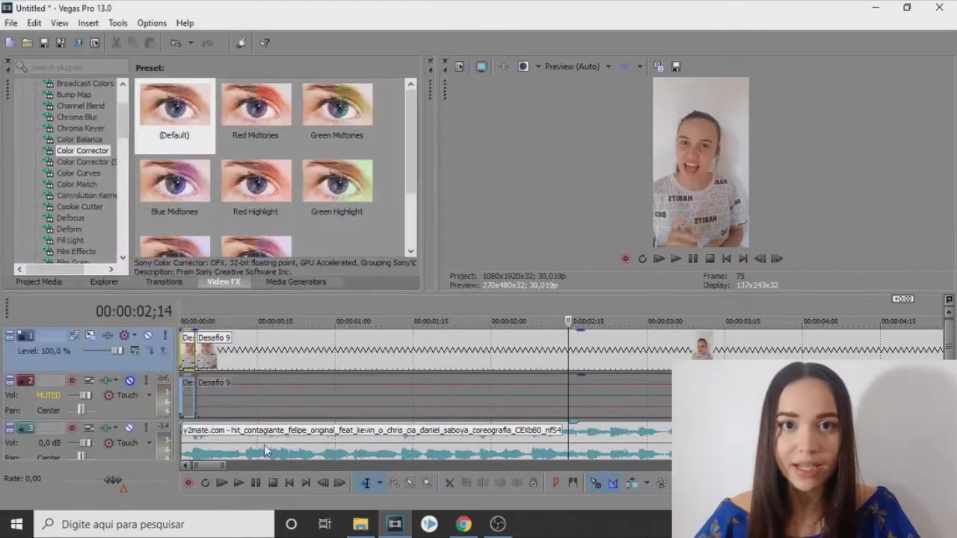
# Play the preview through the first Desafio 9 clip and pause it shortly before the cut to Desafio 13
pyautogui.scroll(-6, 264, 406)
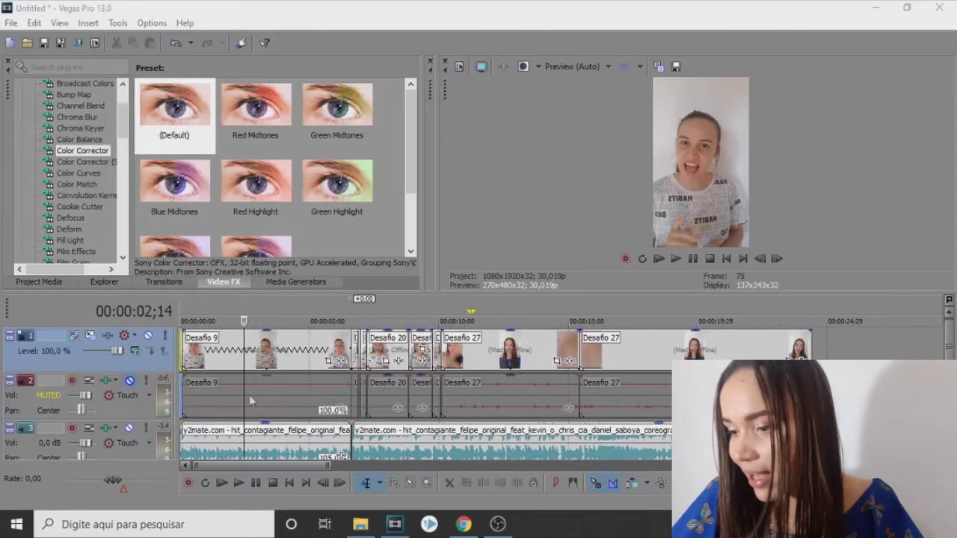
pyautogui.click(695, 260)
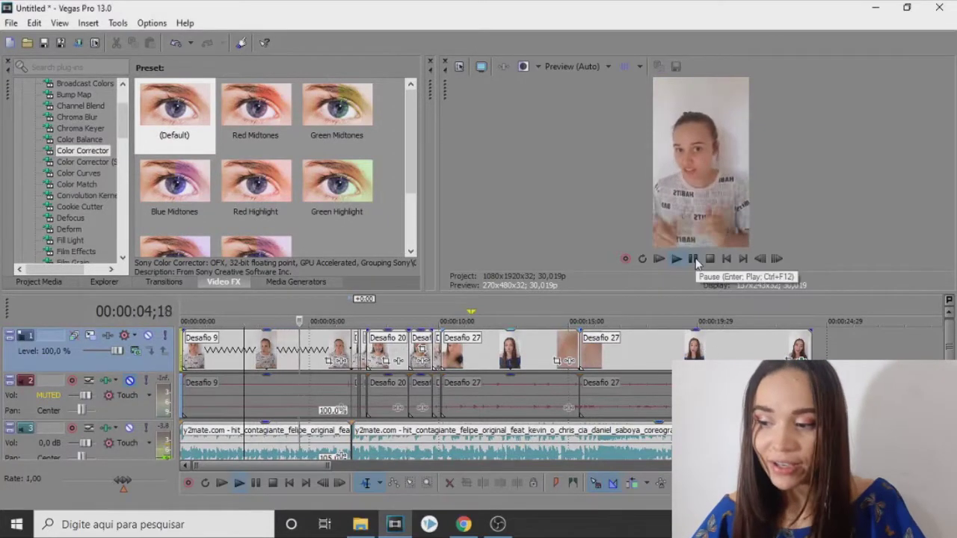
pyautogui.click(693, 258)
pyautogui.scroll(6, 445, 397)
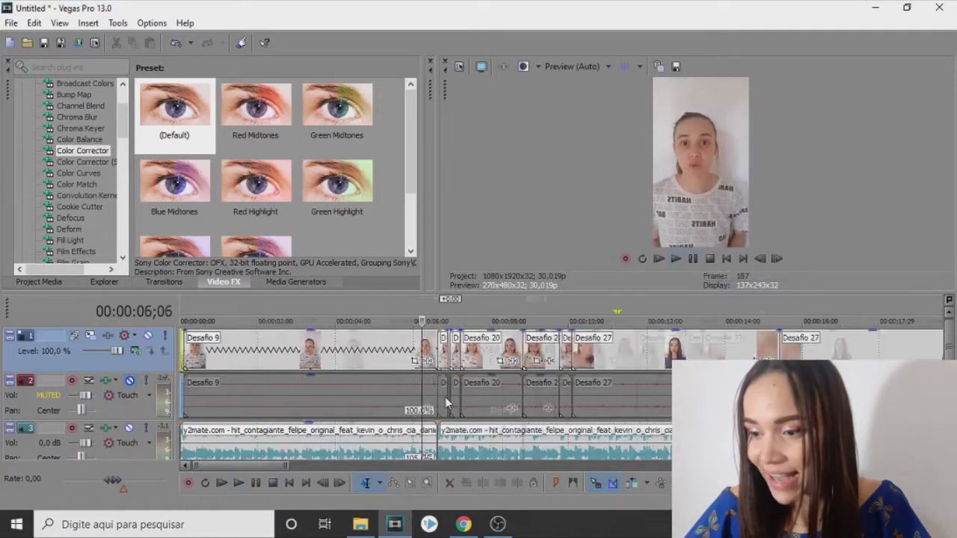
# Examine the cut between the Desafio 9 and Desafio 13 clips, selecting Desafio 9 and placing the playhead on the cut at 00:00:06;18
pyautogui.click(620, 381)
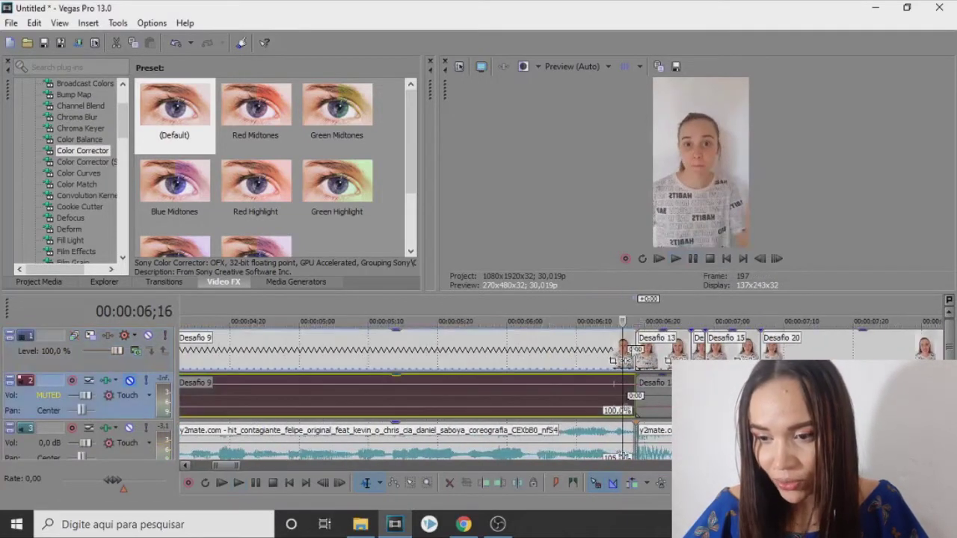
pyautogui.click(670, 303)
pyautogui.click(621, 383)
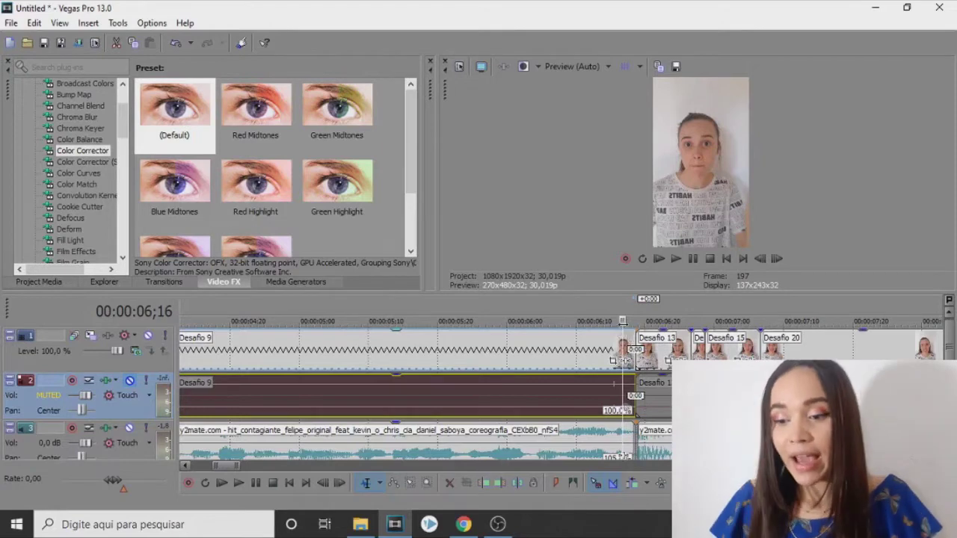
pyautogui.click(620, 336)
pyautogui.scroll(2, 634, 345)
pyautogui.scroll(2, 637, 348)
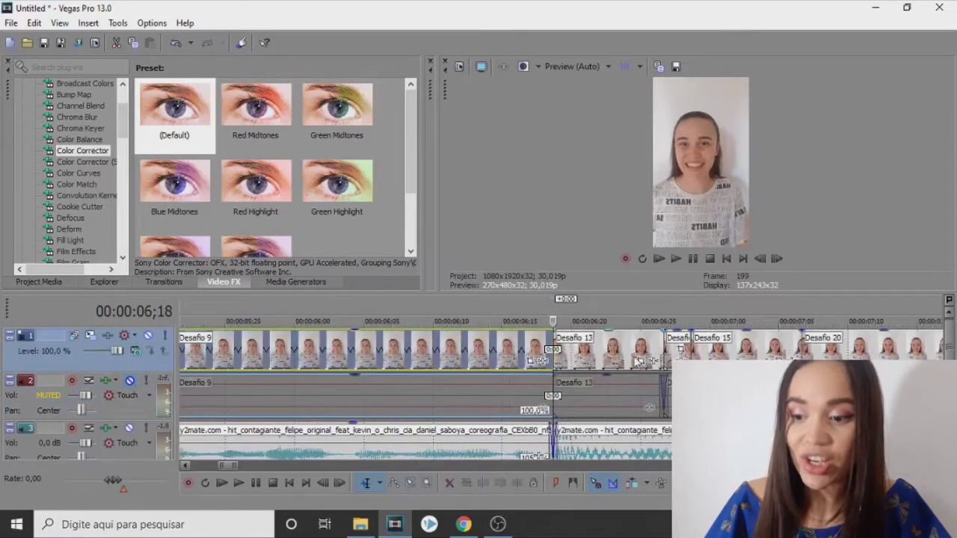
pyautogui.scroll(2, 636, 356)
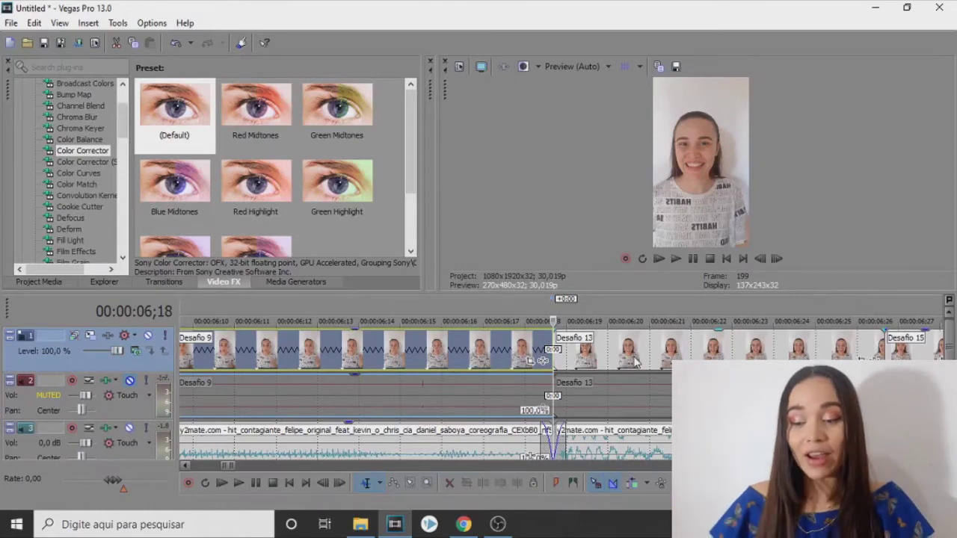
pyautogui.scroll(-2, 624, 374)
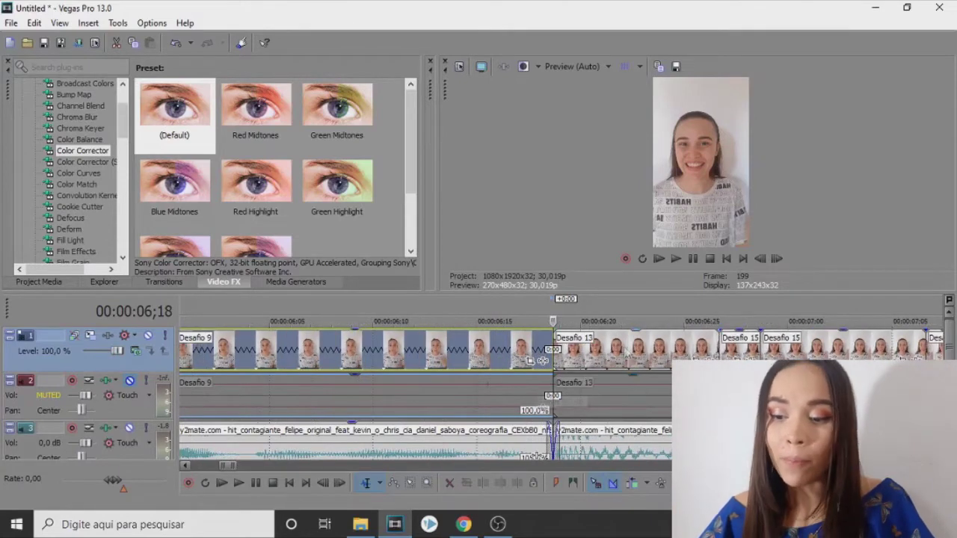
# Examine the clip sequence from Desafio 9 to the last Desafio 27 clip, including the cuts between the short challenge clips
pyautogui.scroll(-1, 649, 407)
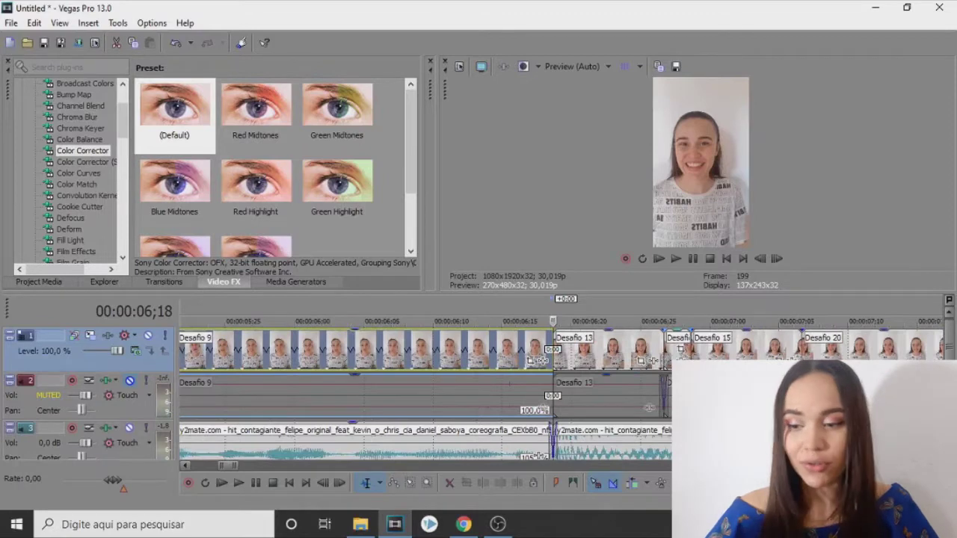
pyautogui.scroll(-2, 503, 388)
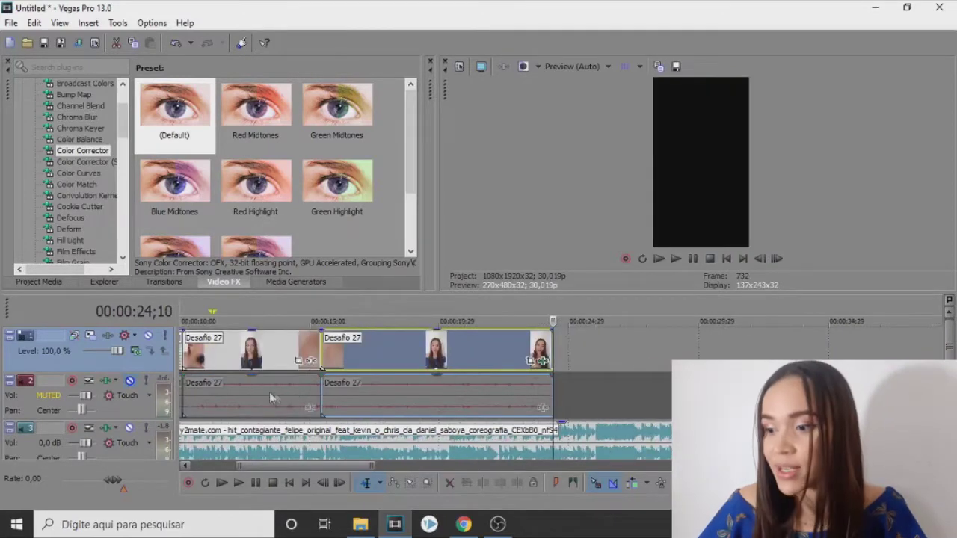
pyautogui.scroll(-3, 273, 397)
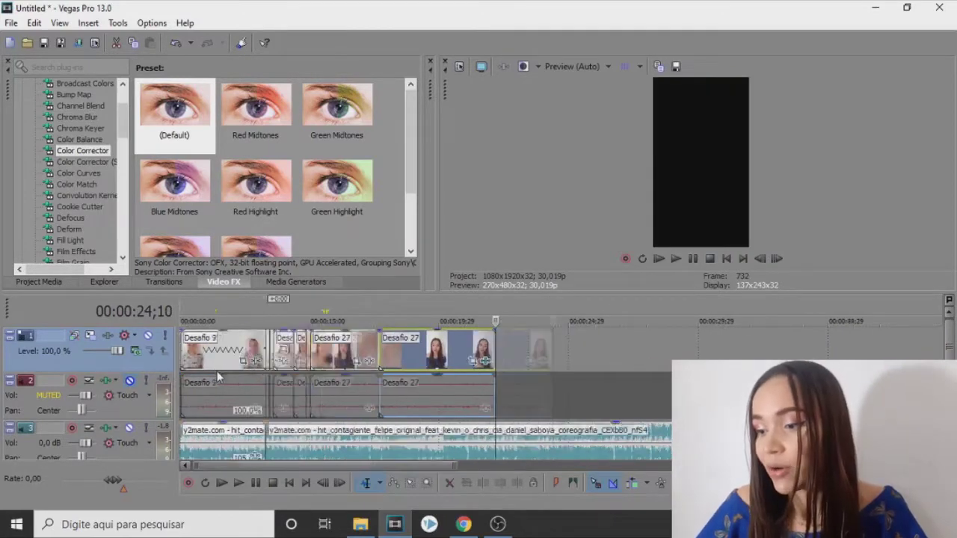
pyautogui.click(239, 342)
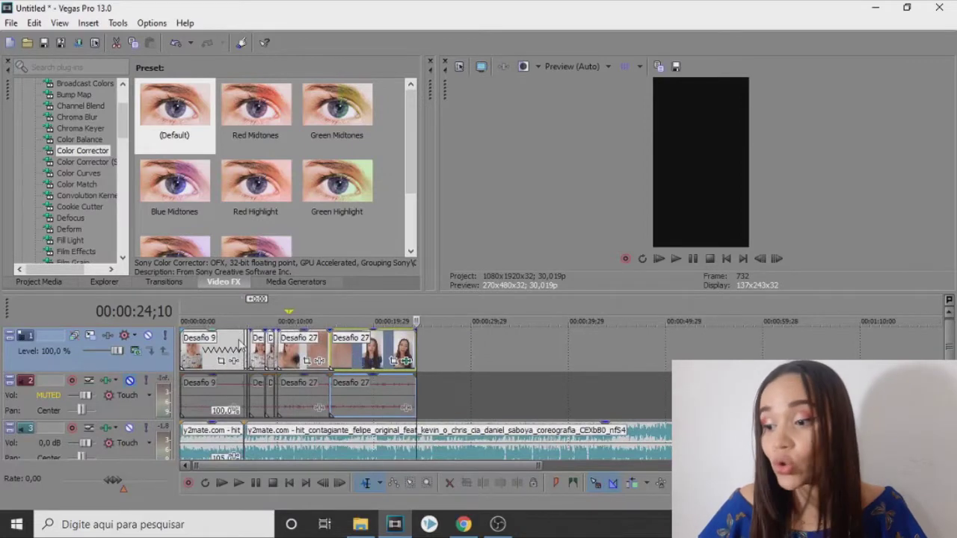
pyautogui.scroll(4, 384, 346)
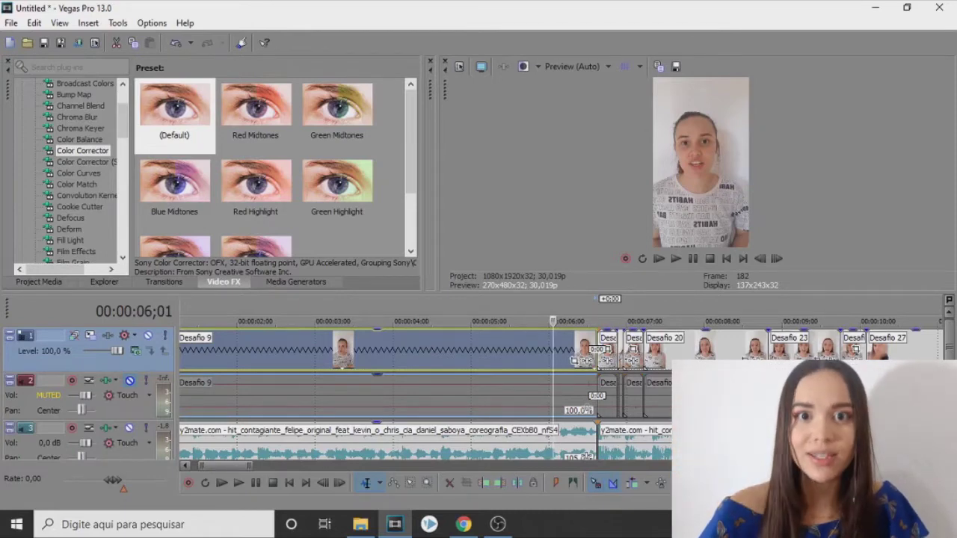
pyautogui.scroll(-5, 669, 412)
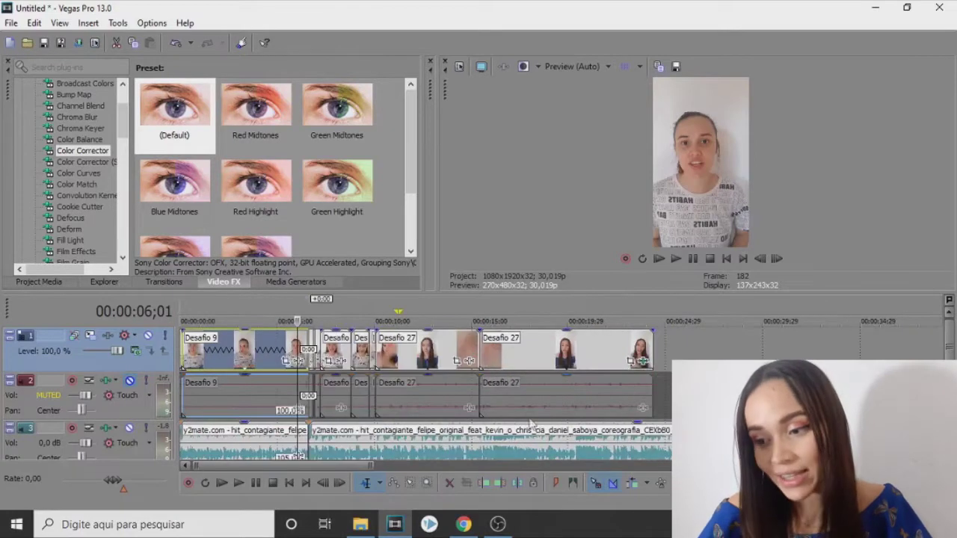
pyautogui.scroll(3, 421, 419)
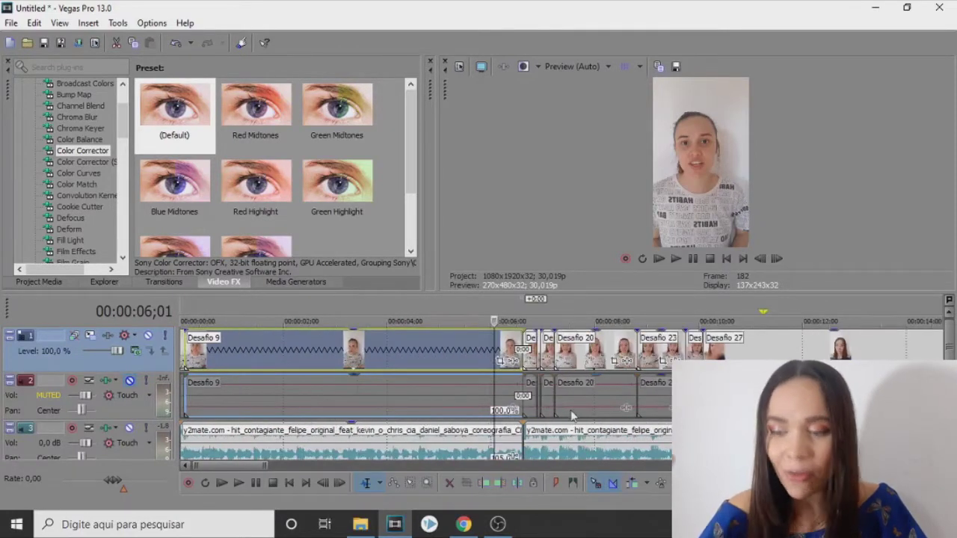
pyautogui.scroll(2, 630, 412)
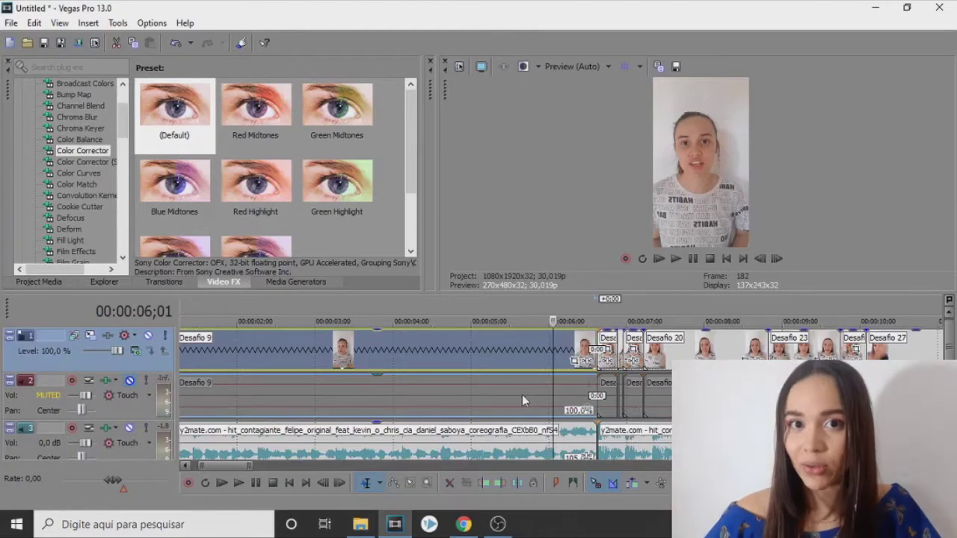
pyautogui.scroll(1, 522, 395)
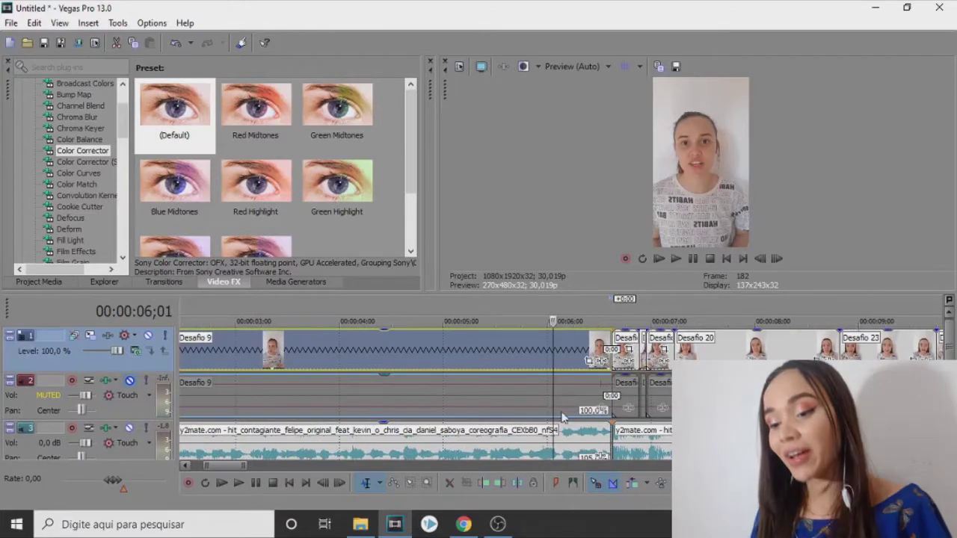
# Preview the Desafio 9 clip from near its beginning at 00:00:00;16 and pause at 00:00:02;28
pyautogui.scroll(-3, 202, 396)
pyautogui.click(201, 390)
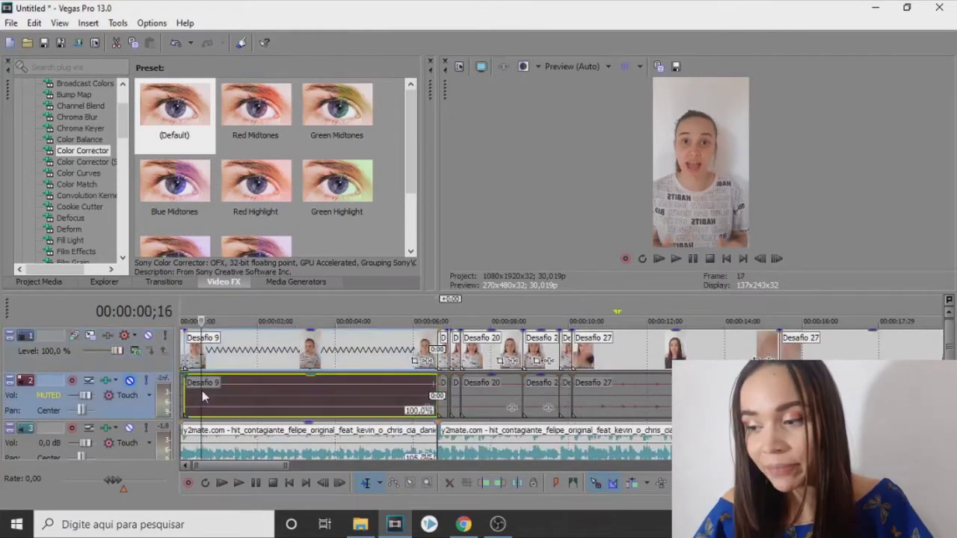
pyautogui.click(692, 261)
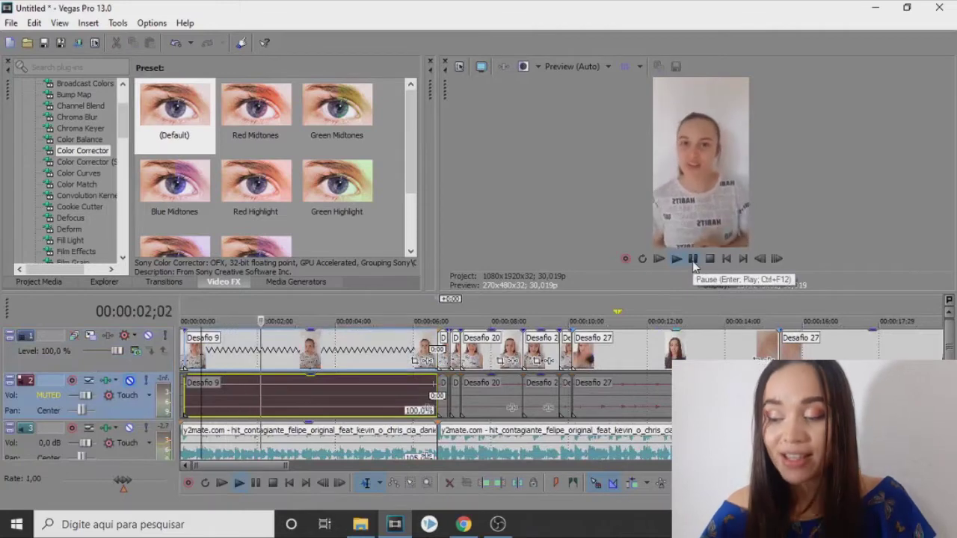
pyautogui.click(692, 259)
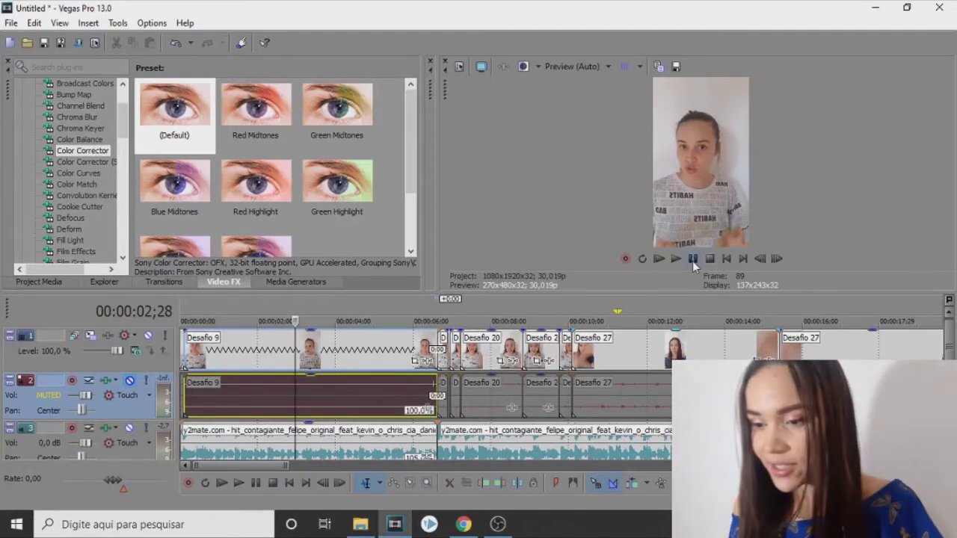
# Time-compress the end of Desafio 9 to a 101.6% rate, leaving a small gap before Desafio 13, and preview the cut
pyautogui.click(438, 384)
pyautogui.scroll(5, 463, 388)
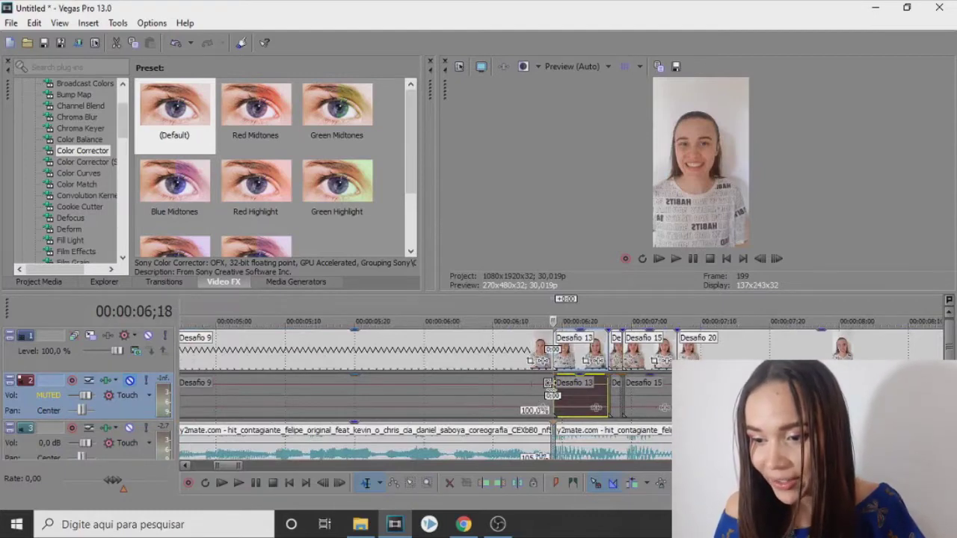
pyautogui.moveTo(547, 383); pyautogui.dragTo(530, 384)
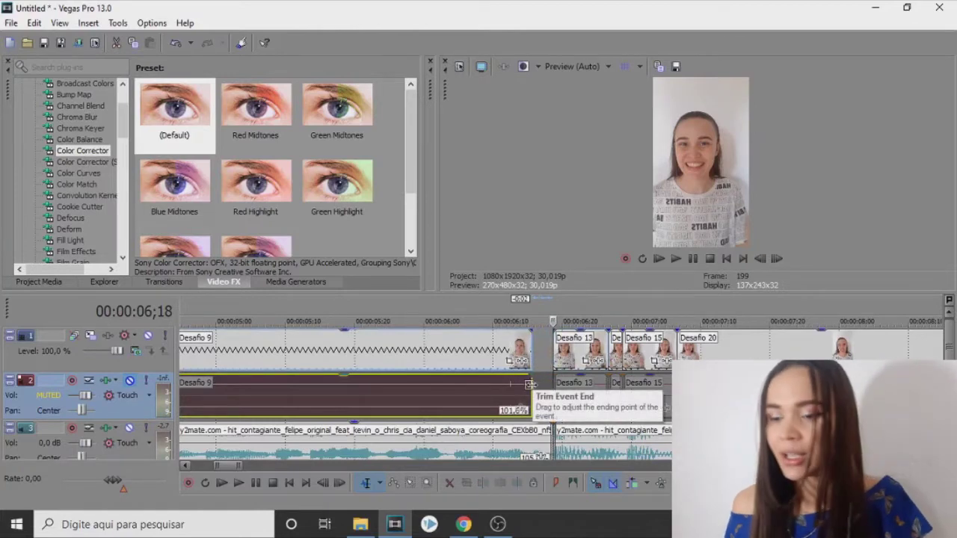
pyautogui.click(429, 400)
pyautogui.click(693, 259)
pyautogui.click(693, 259)
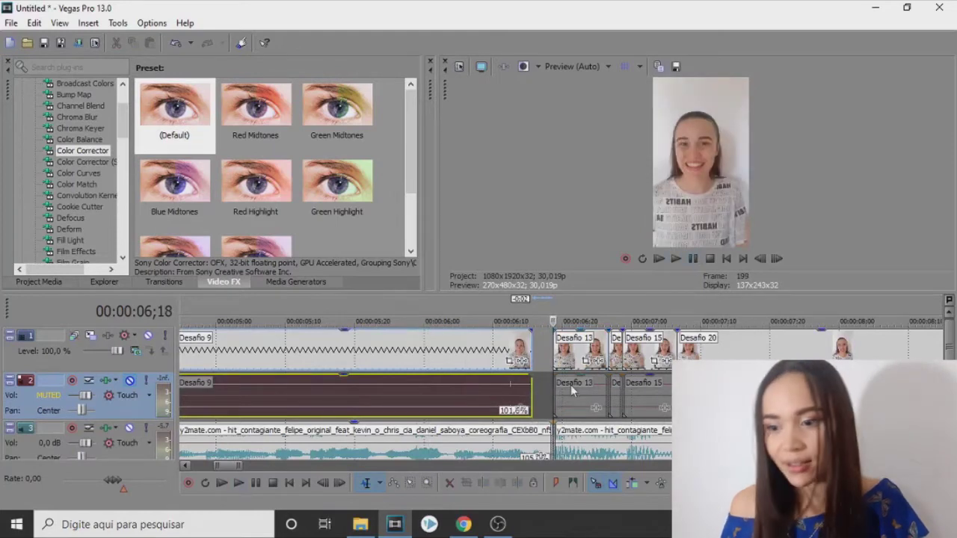
# Extend the end of Desafio 9 to meet Desafio 13 and trim the song's end to the end of the last Desafio 27 clip
pyautogui.moveTo(532, 392); pyautogui.dragTo(553, 395)
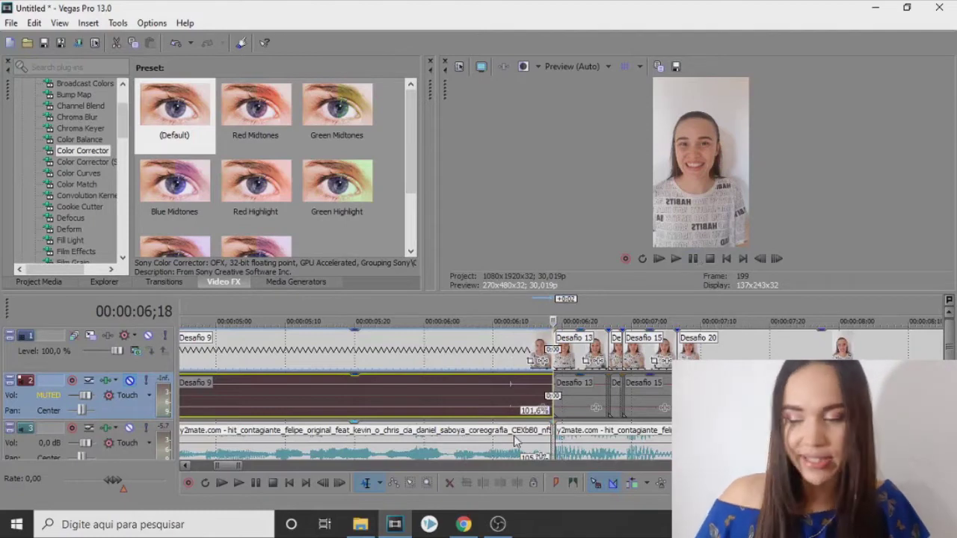
pyautogui.click(464, 389)
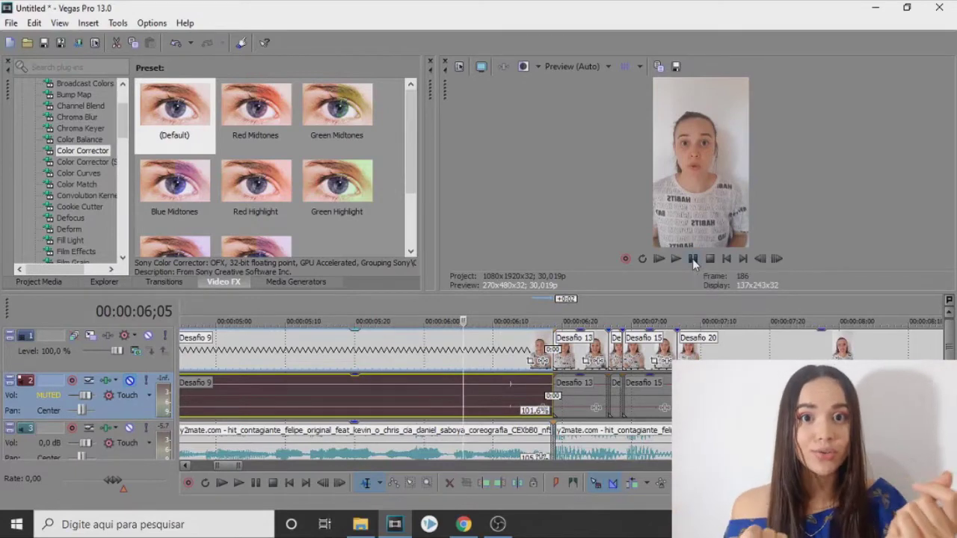
pyautogui.click(543, 401)
pyautogui.scroll(-2, 543, 402)
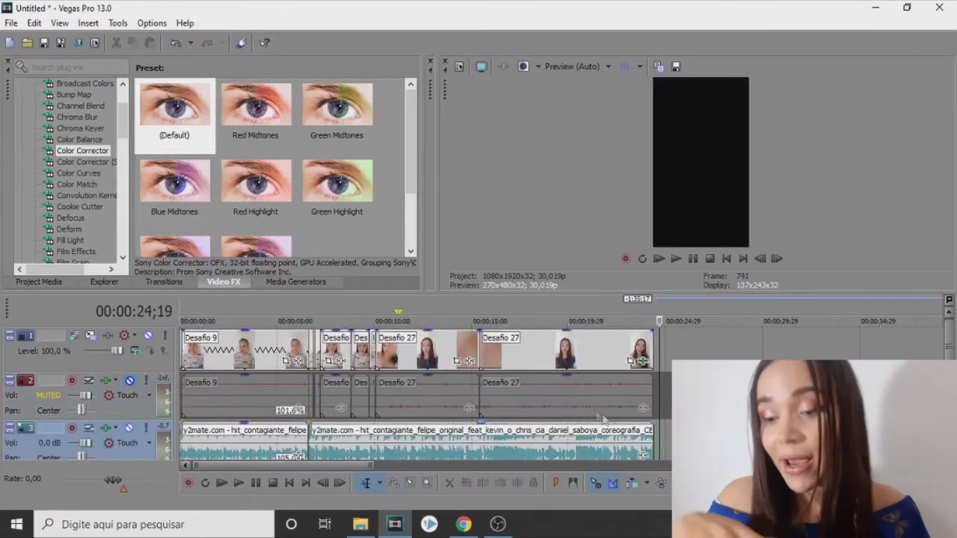
pyautogui.scroll(-6, 604, 419)
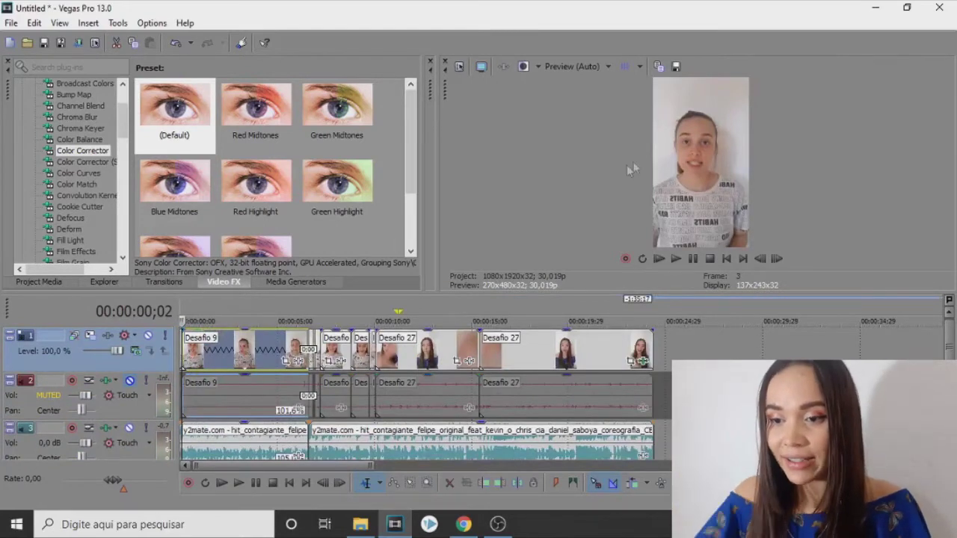
# Set the project video to a horizontal frame with width 1920 and height 1080
pyautogui.click(455, 66)
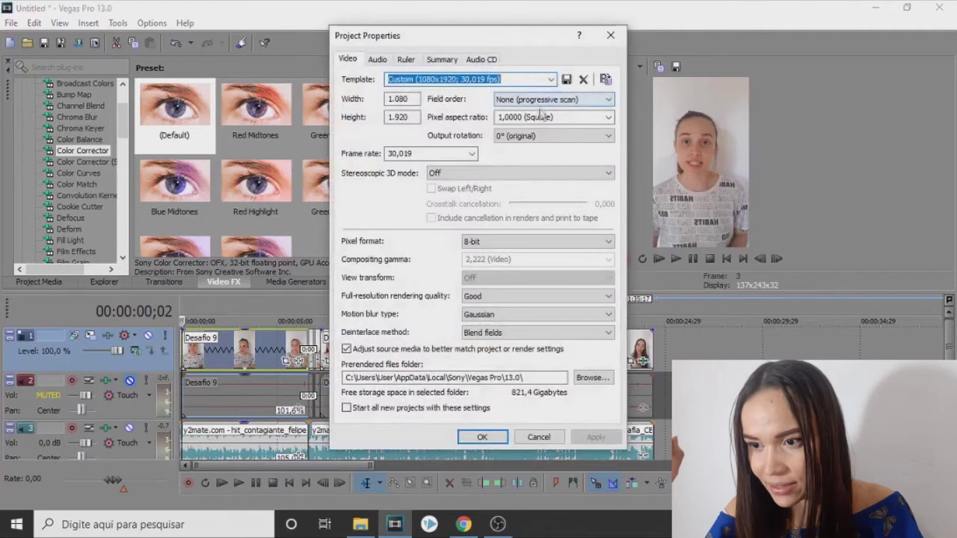
pyautogui.click(413, 98)
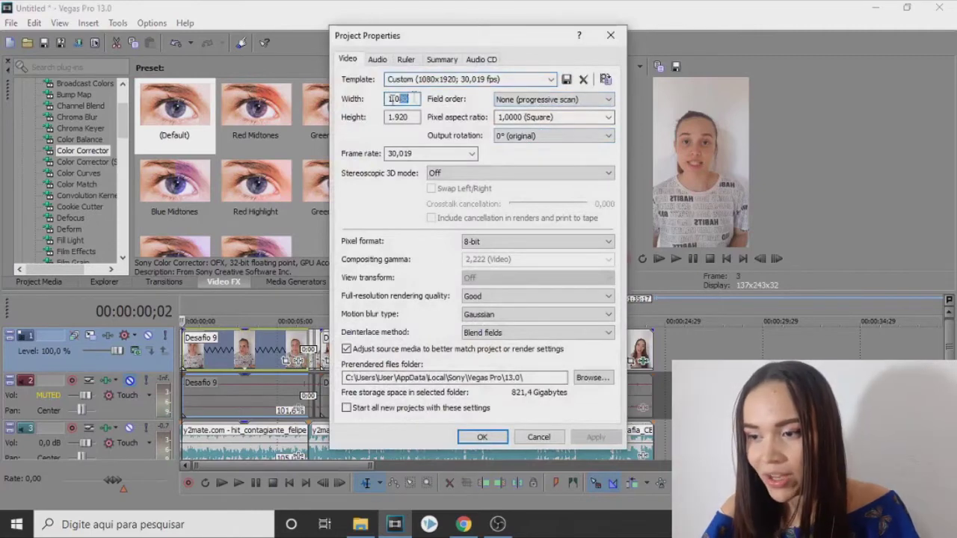
pyautogui.doubleClick(414, 98)
pyautogui.write('1.9')
pyautogui.write('20')
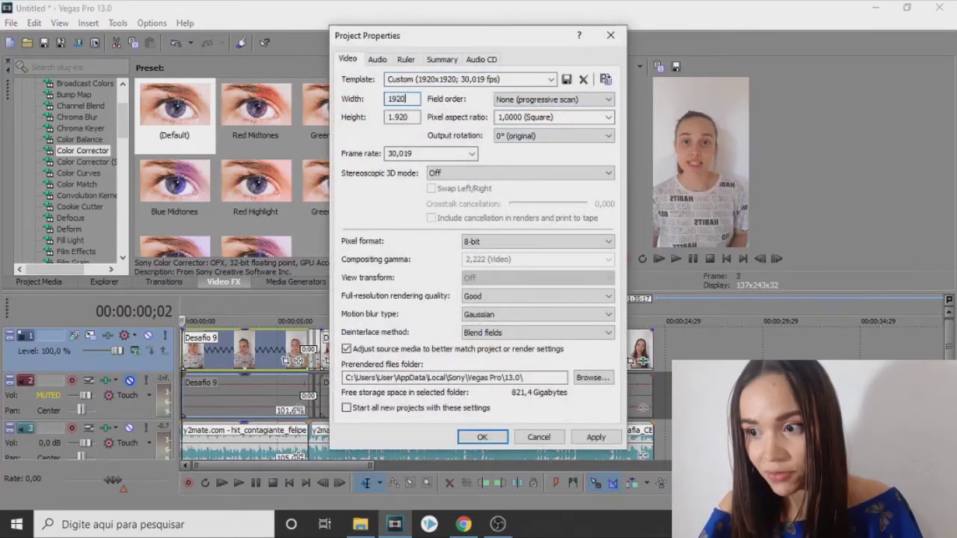
pyautogui.moveTo(420, 118); pyautogui.dragTo(386, 121)
pyautogui.write('1080')
pyautogui.press('Return')
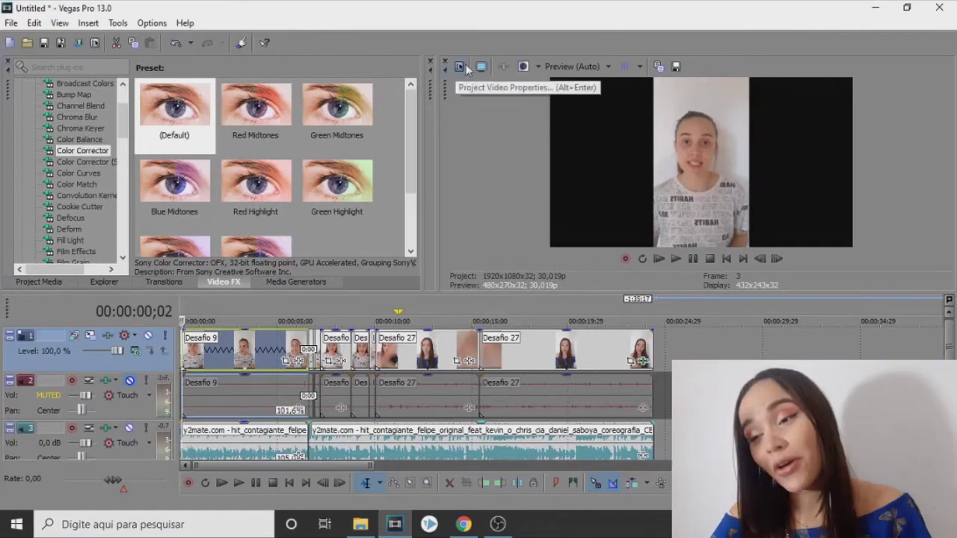
# Set the project video to a vertical frame with width 1080 and height 1920
pyautogui.click(461, 66)
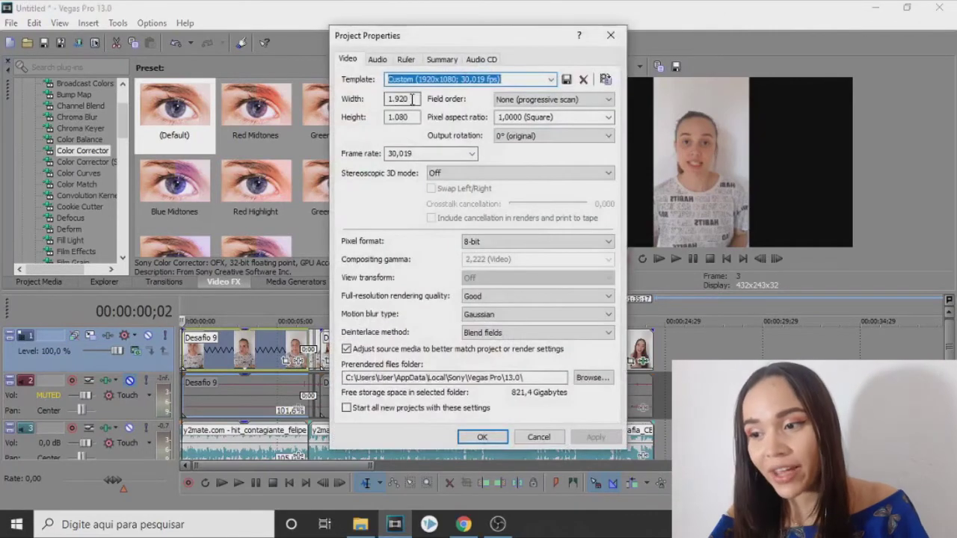
pyautogui.press('Tab')
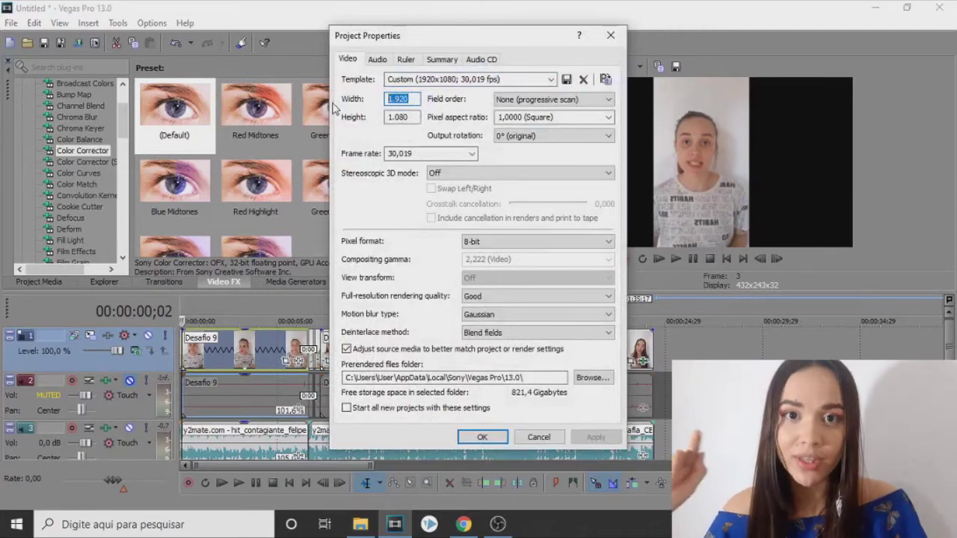
pyautogui.write('1080')
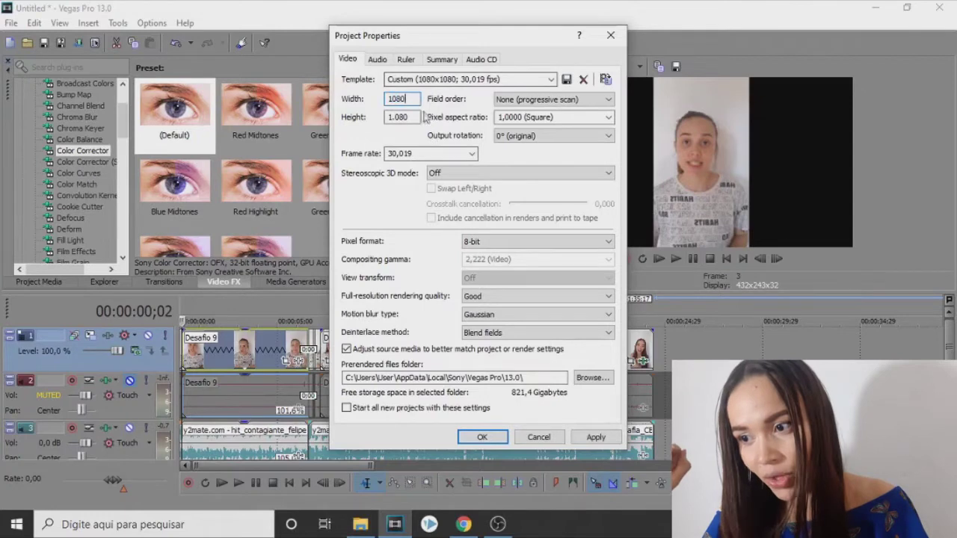
pyautogui.press('Tab')
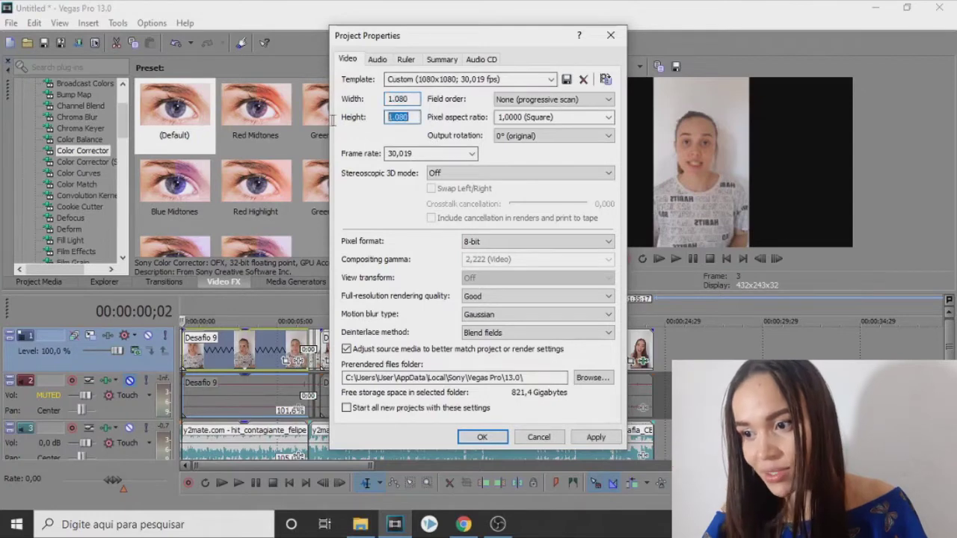
pyautogui.write('1920')
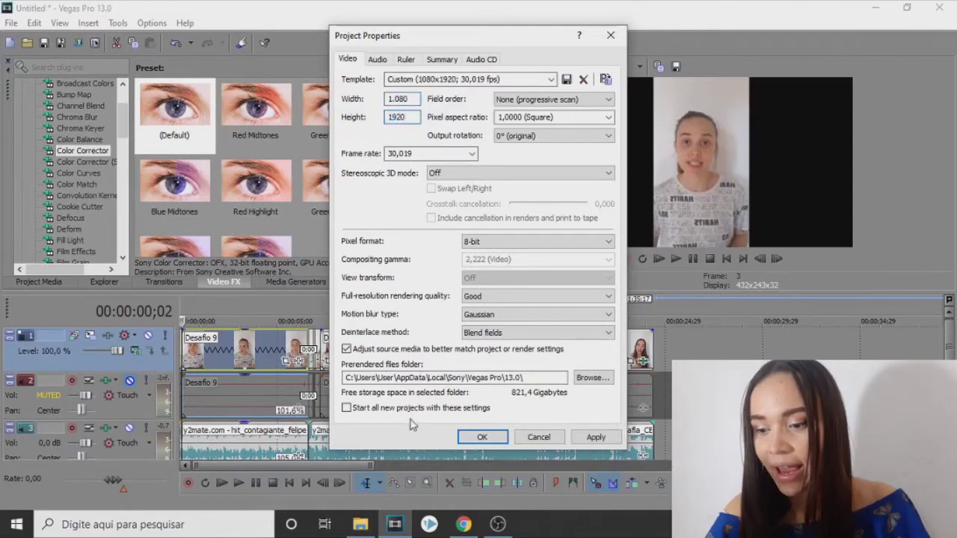
pyautogui.click(482, 437)
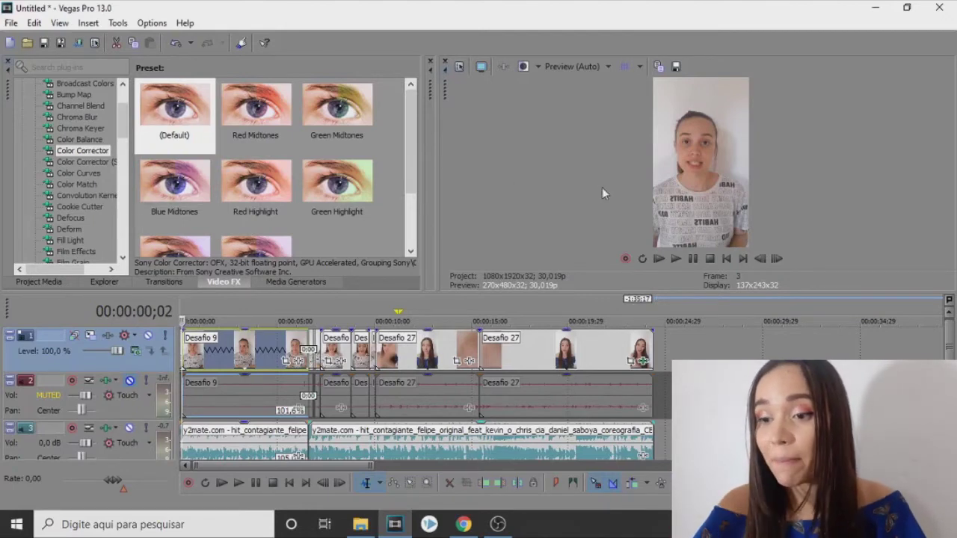
# Open the Render As settings and mark the MainConcept AVC/AAC Internet HD 1080p template as a favorite
pyautogui.click(11, 23)
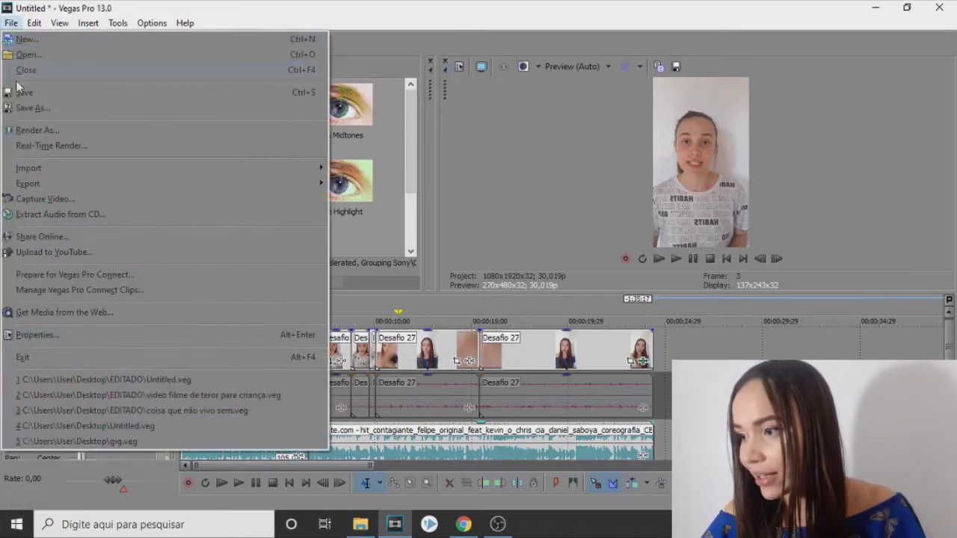
pyautogui.click(37, 132)
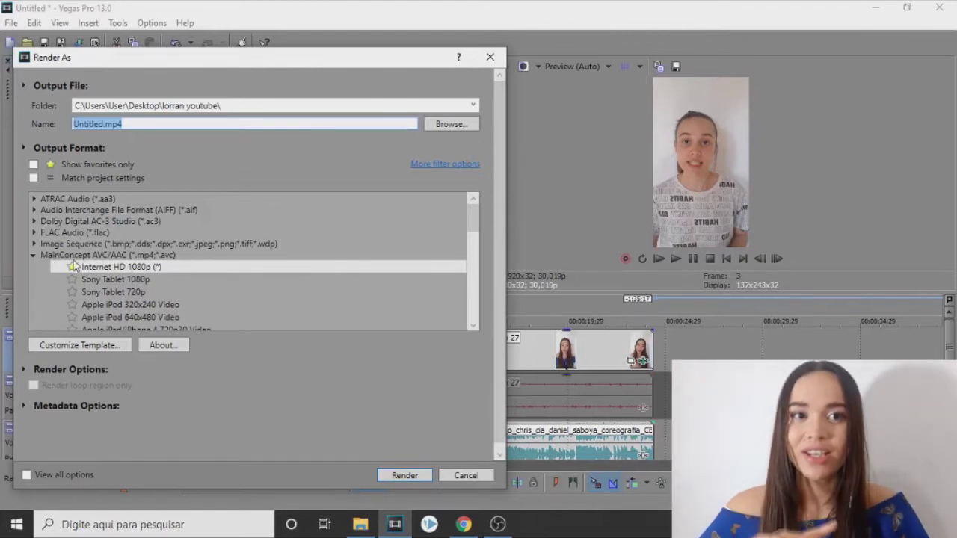
pyautogui.click(72, 266)
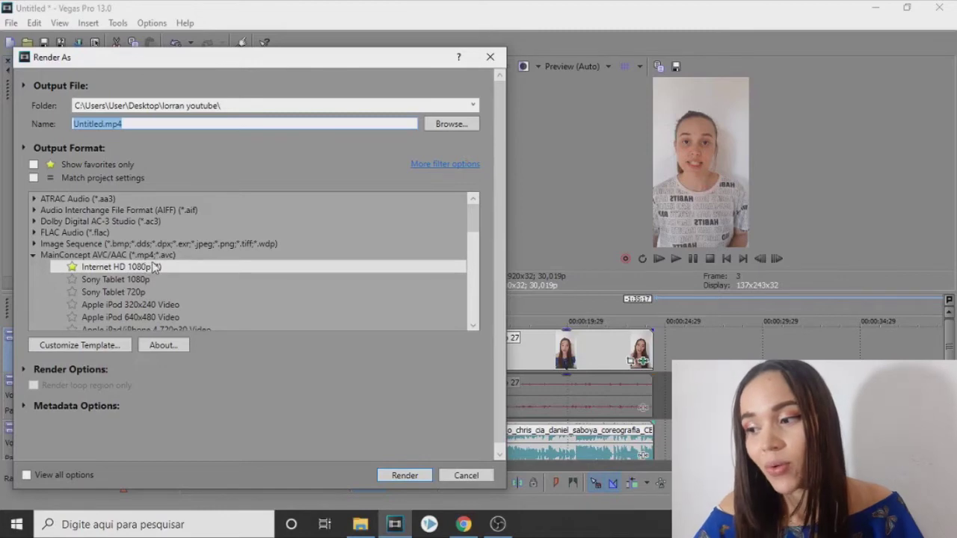
# Select the standard Internet HD 1080p template among the MainConcept AVC/AAC render formats
pyautogui.doubleClick(94, 253)
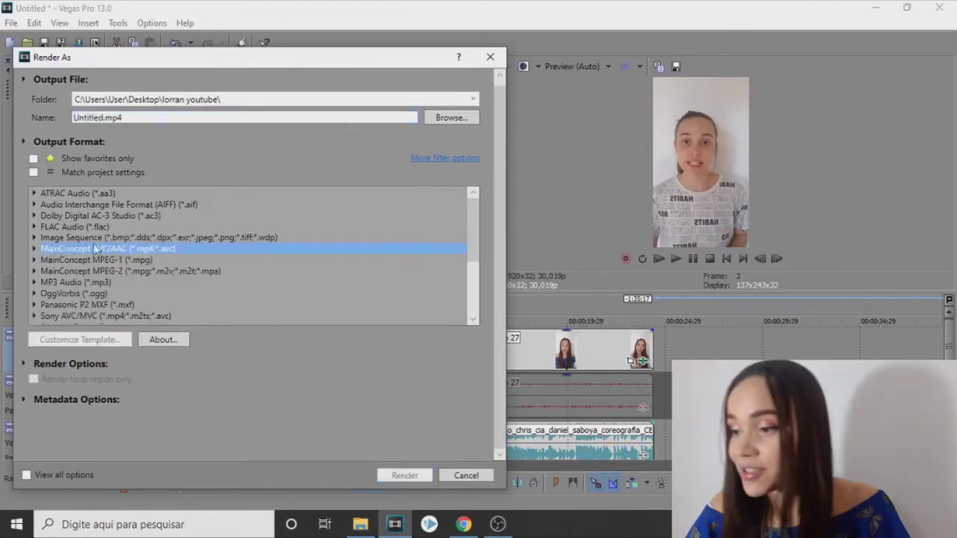
pyautogui.click(34, 250)
pyautogui.scroll(-5, 107, 271)
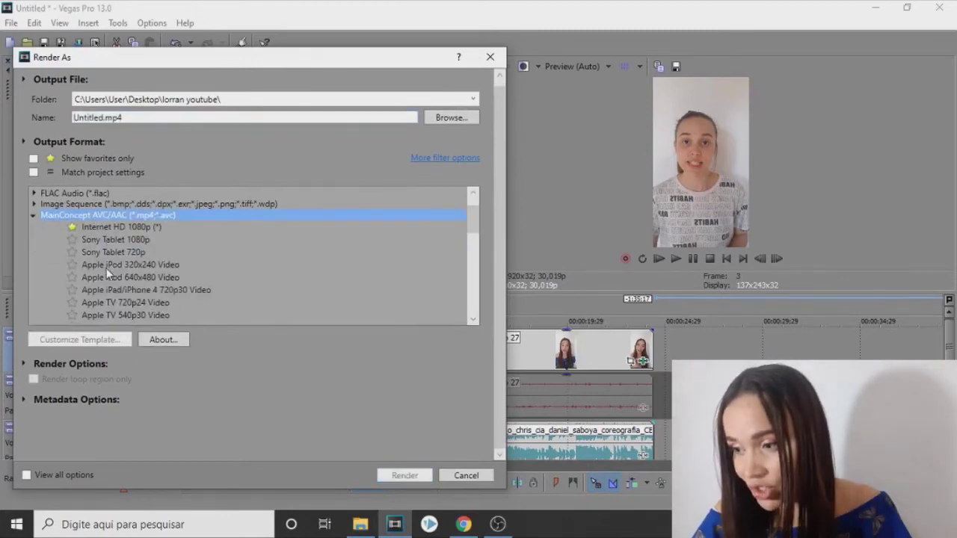
pyautogui.scroll(3, 107, 269)
pyautogui.scroll(-3, 107, 269)
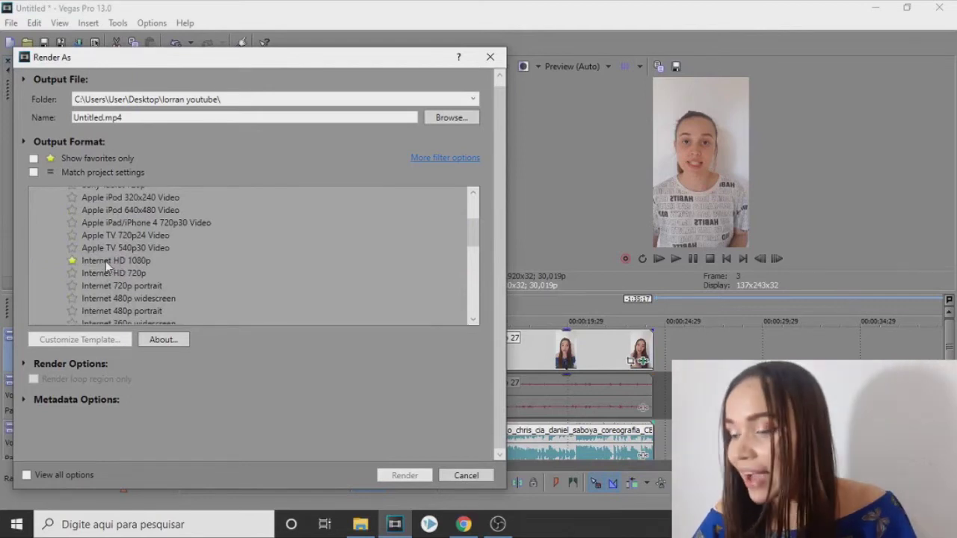
pyautogui.click(106, 261)
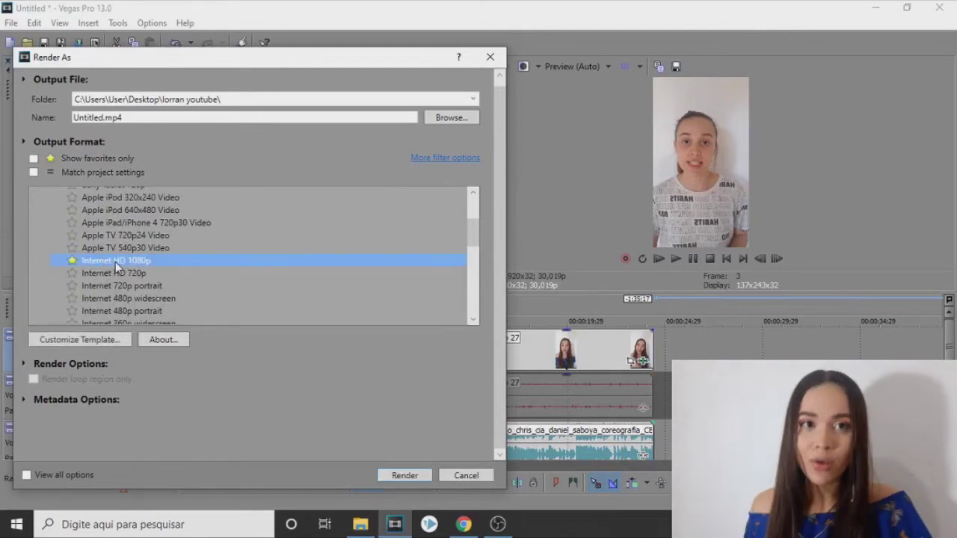
# Customize the template with a custom frame size of width 1080 and height 1920, and start rendering Untitled.mp4
pyautogui.click(85, 340)
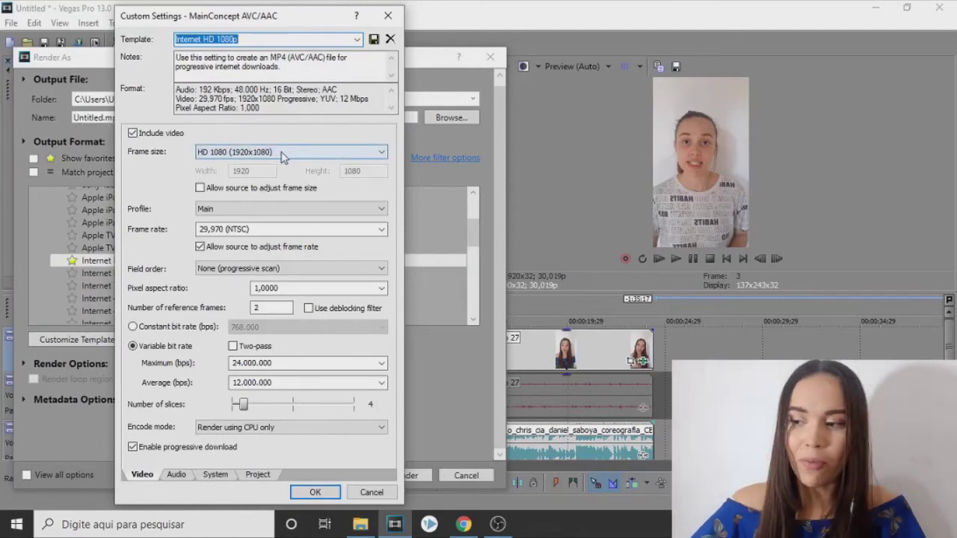
pyautogui.click(282, 154)
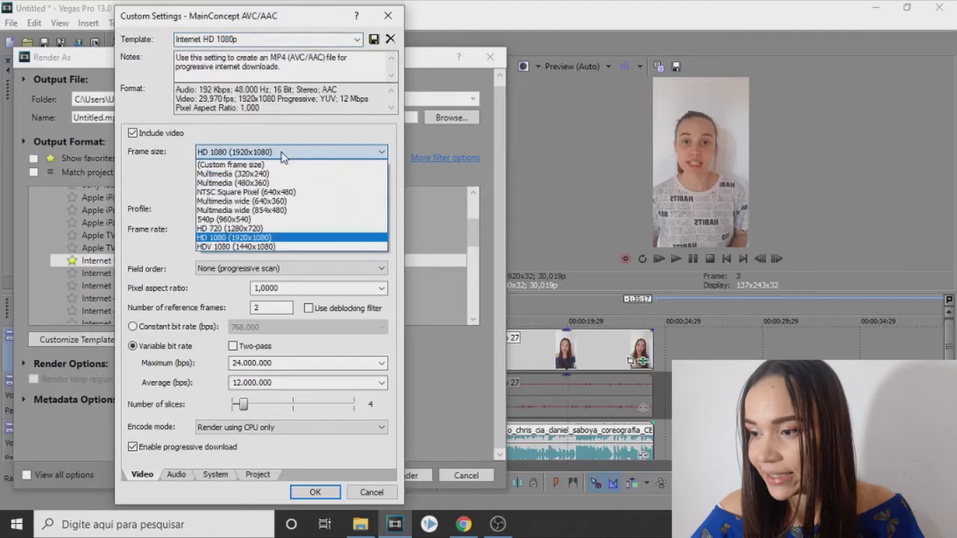
pyautogui.click(241, 166)
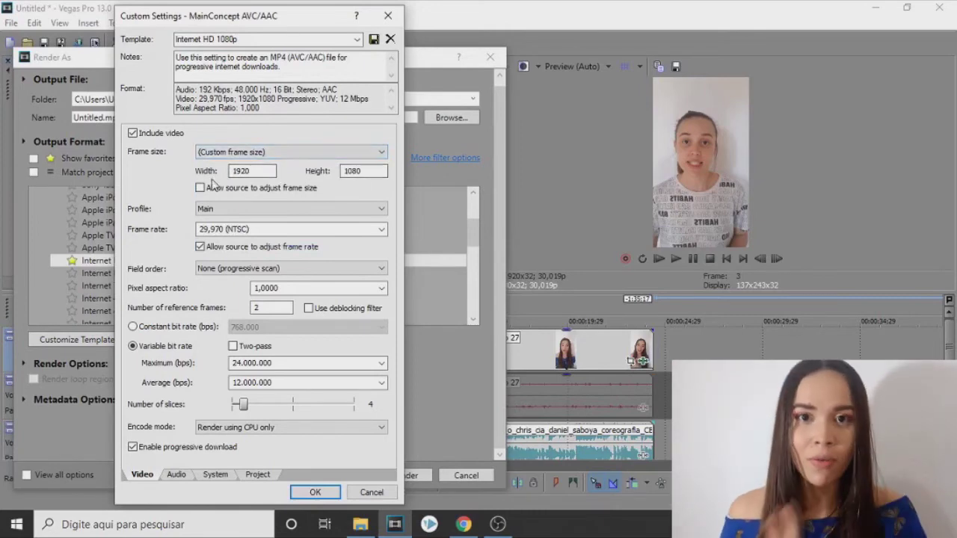
pyautogui.press('Tab')
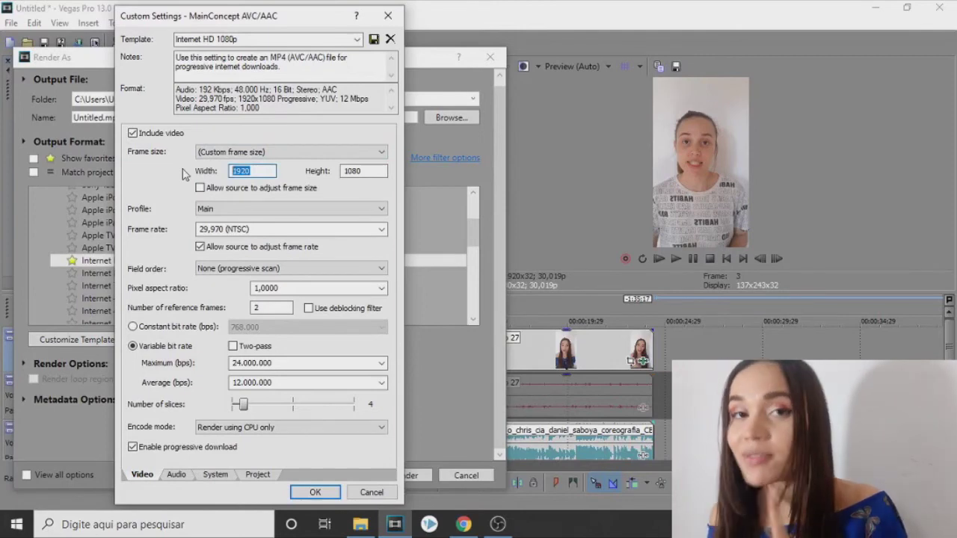
pyautogui.write('1080')
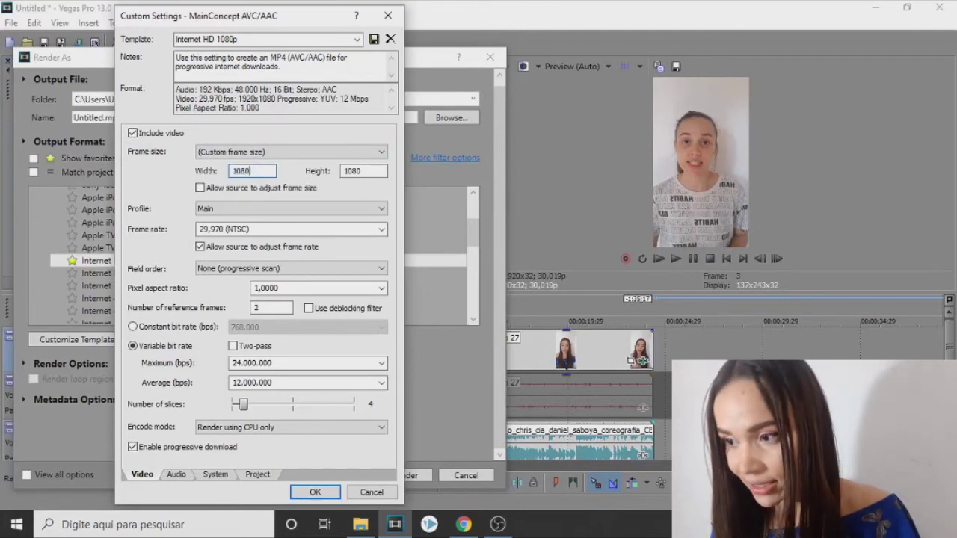
pyautogui.press('Tab')
pyautogui.write('19')
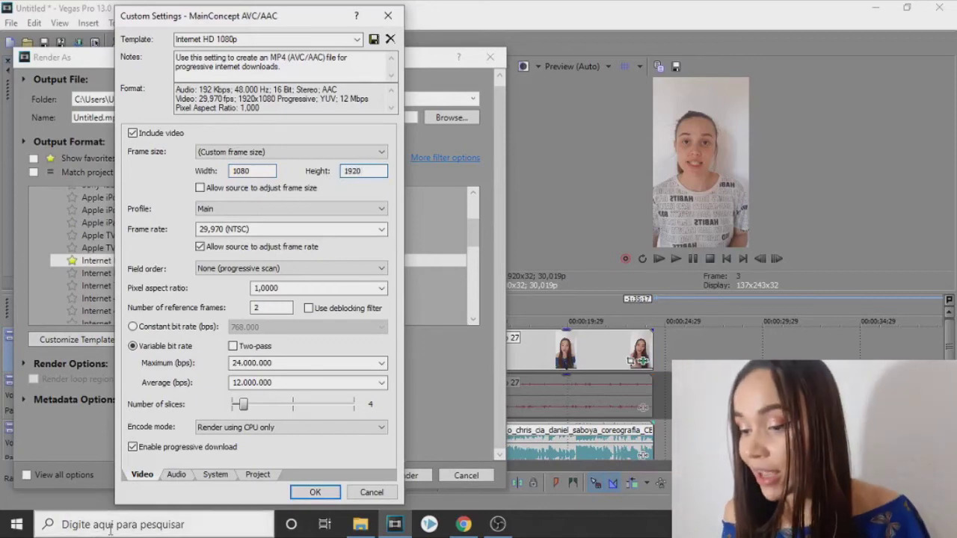
pyautogui.click(309, 492)
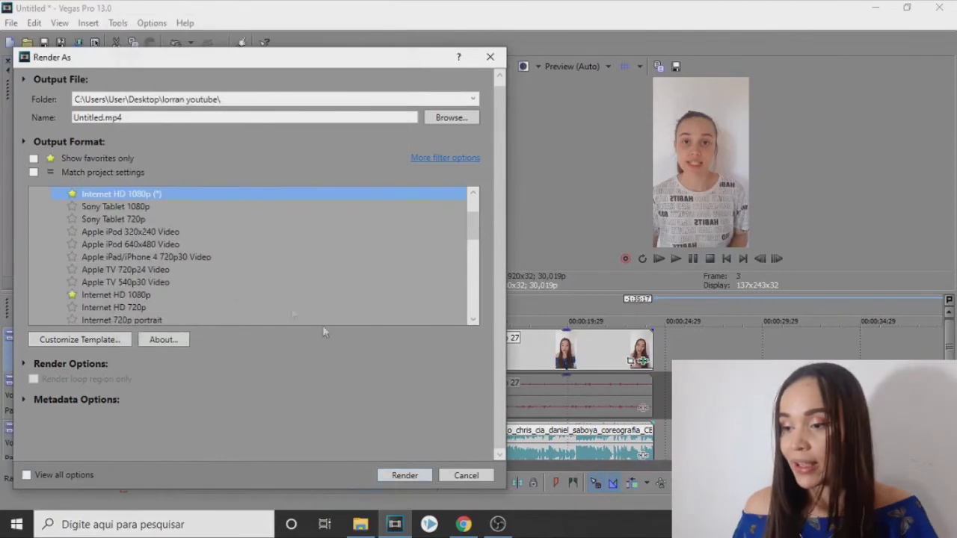
pyautogui.click(400, 475)
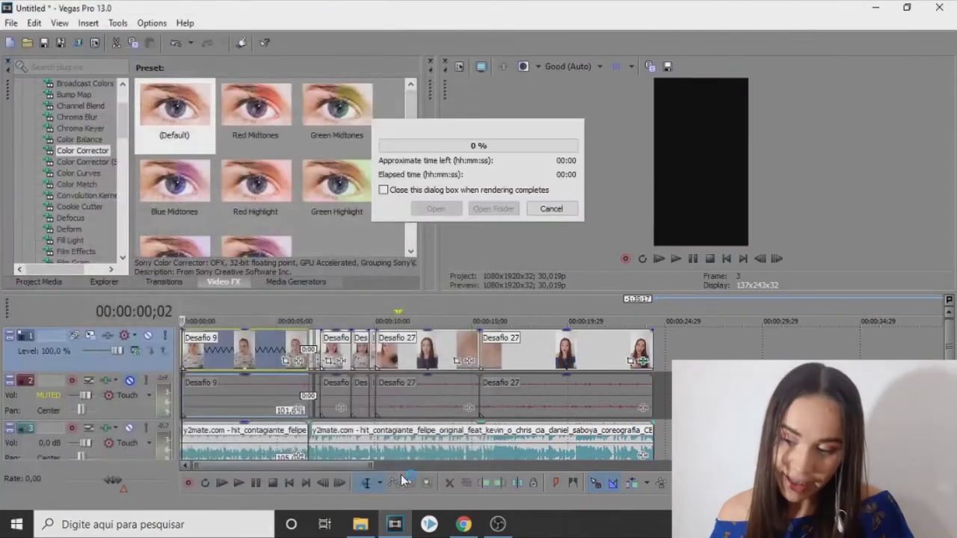